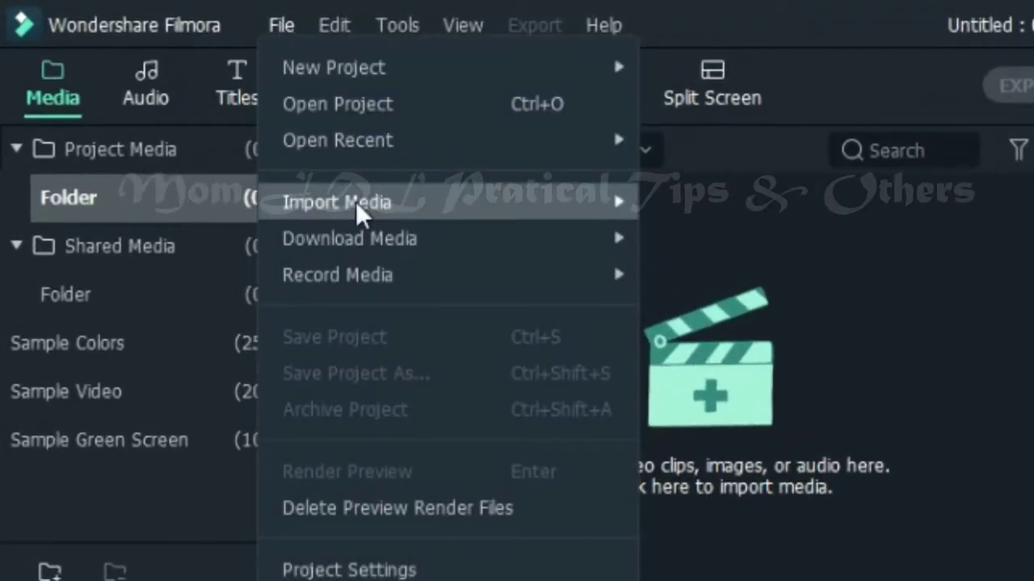
Import the video edit_tracking11 from the Output folder into the project media.
mouse_move(359, 211)
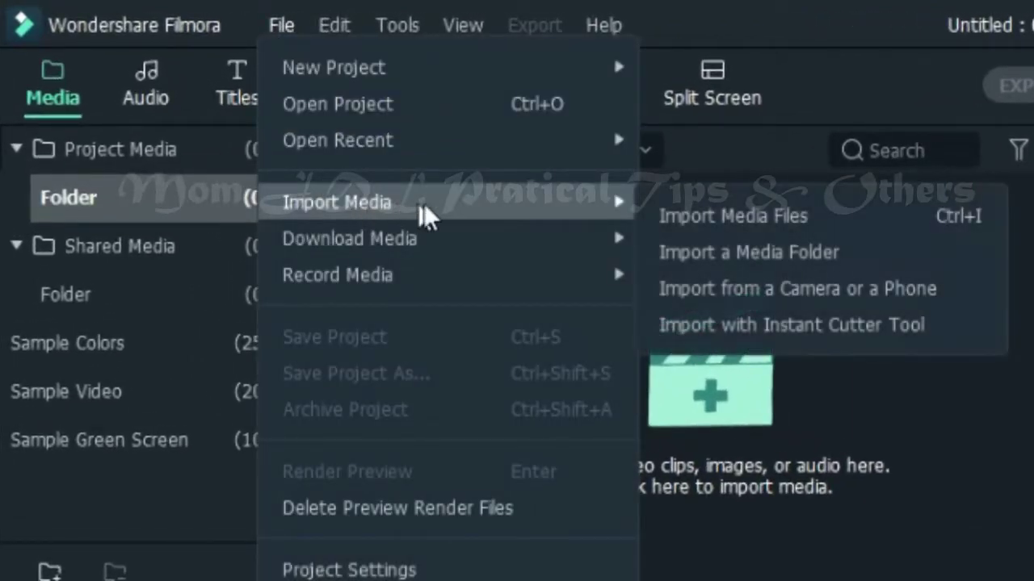
click(732, 217)
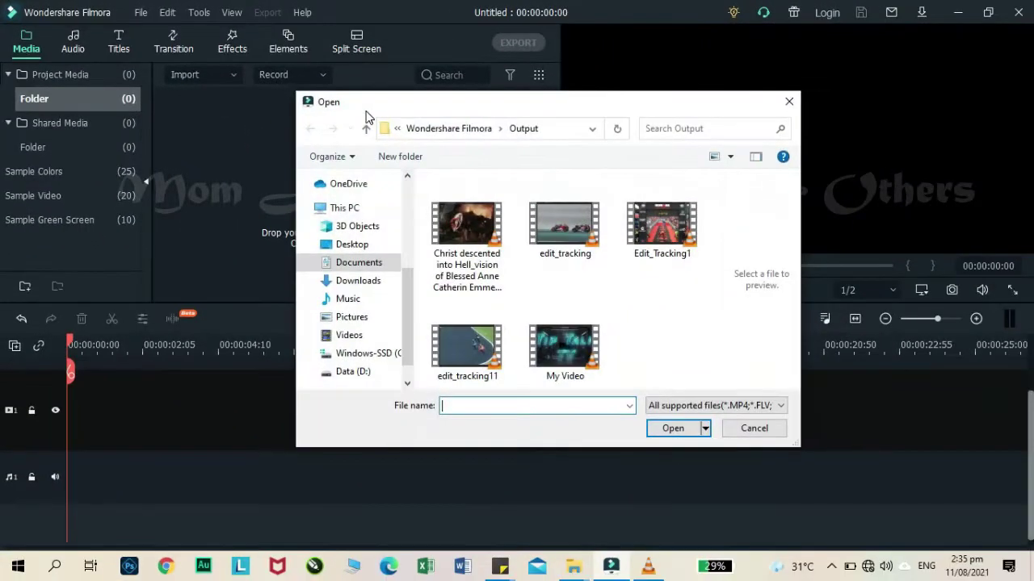
double_click(466, 349)
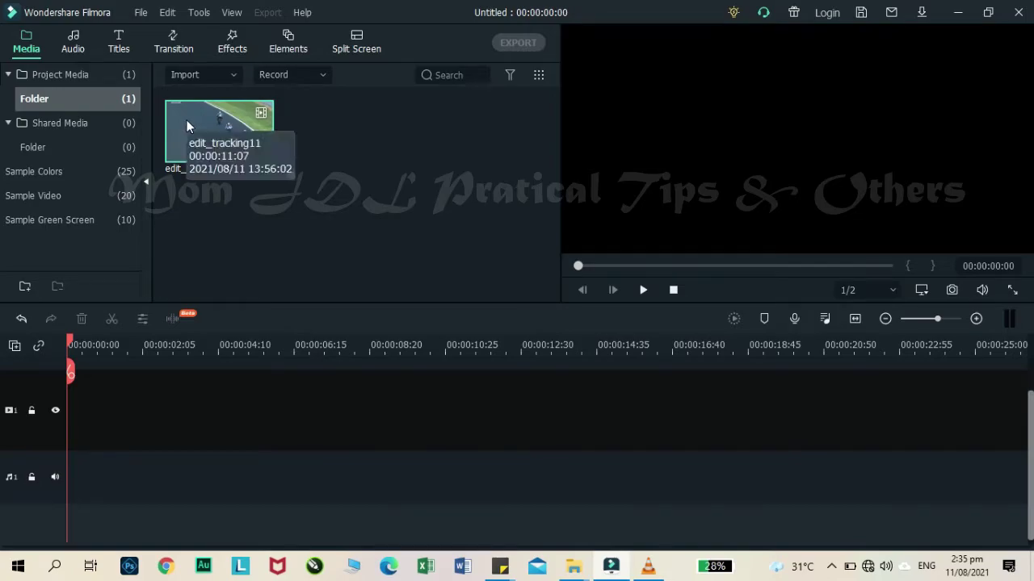
Place edit_tracking11 at the start of video track 1 and match the project settings to the media at 1280 x 720 60fps.
drag(186, 121, 122, 458)
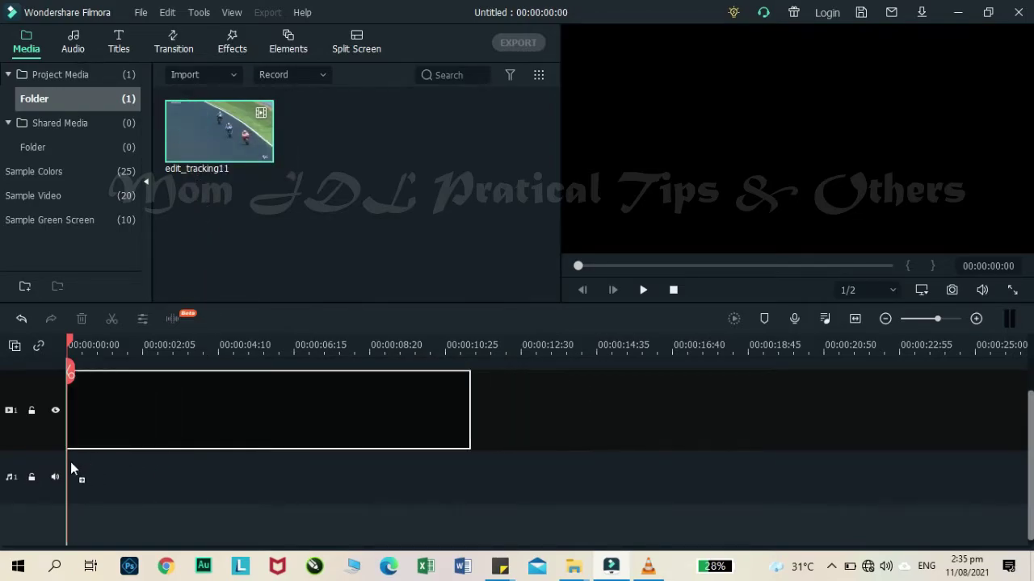
drag(51, 456, 51, 457)
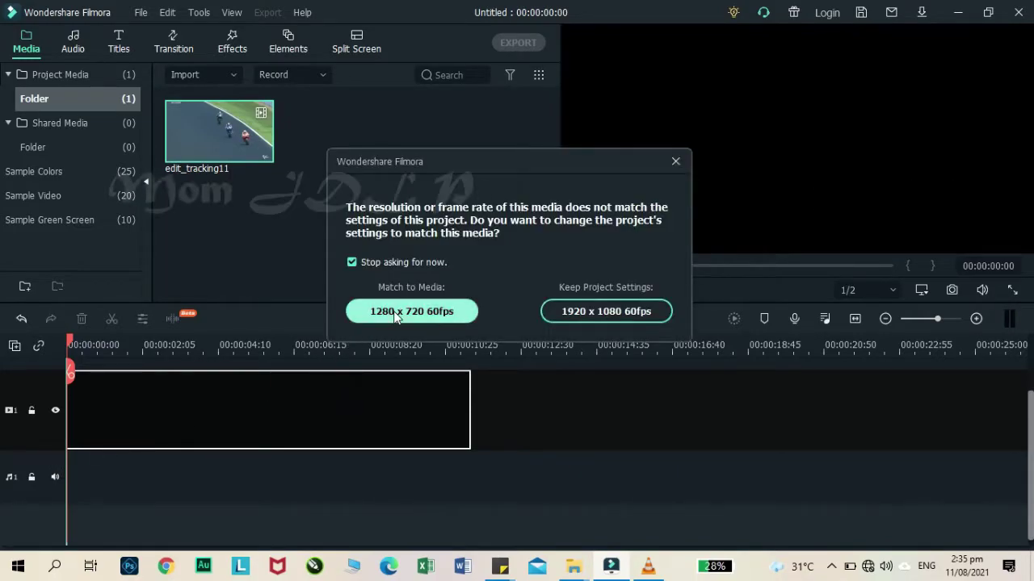
click(394, 314)
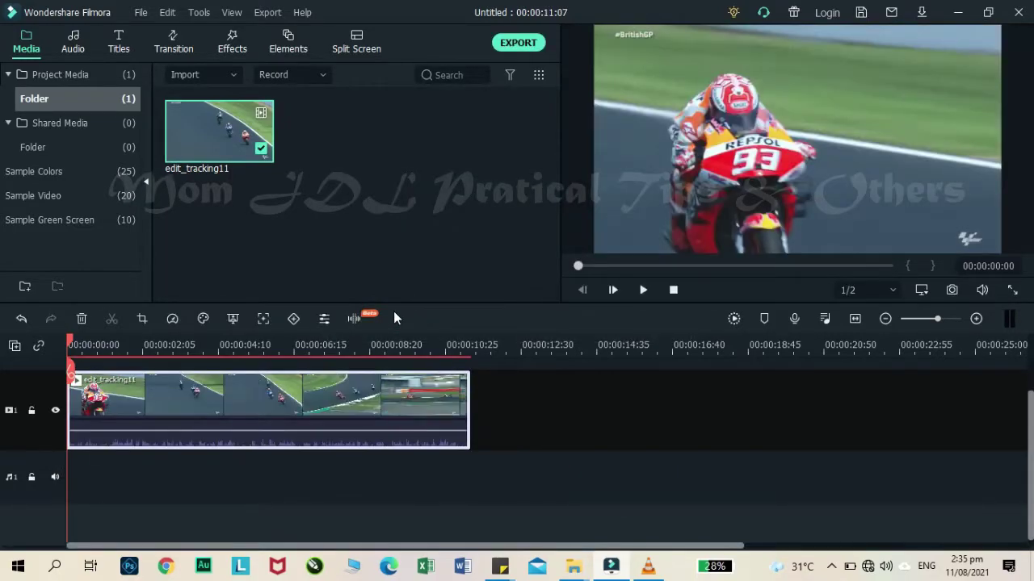
Add two more copies of edit_tracking11 at the timeline start, stacked on video tracks 2 and 3.
scroll(396, 376, up, 1)
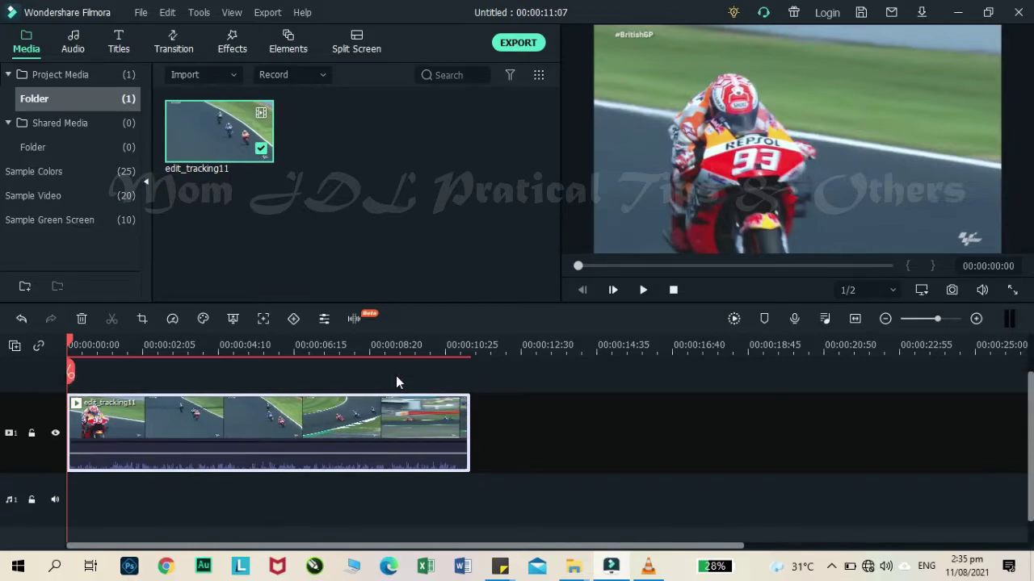
scroll(396, 376, up, 1)
drag(185, 117, 68, 384)
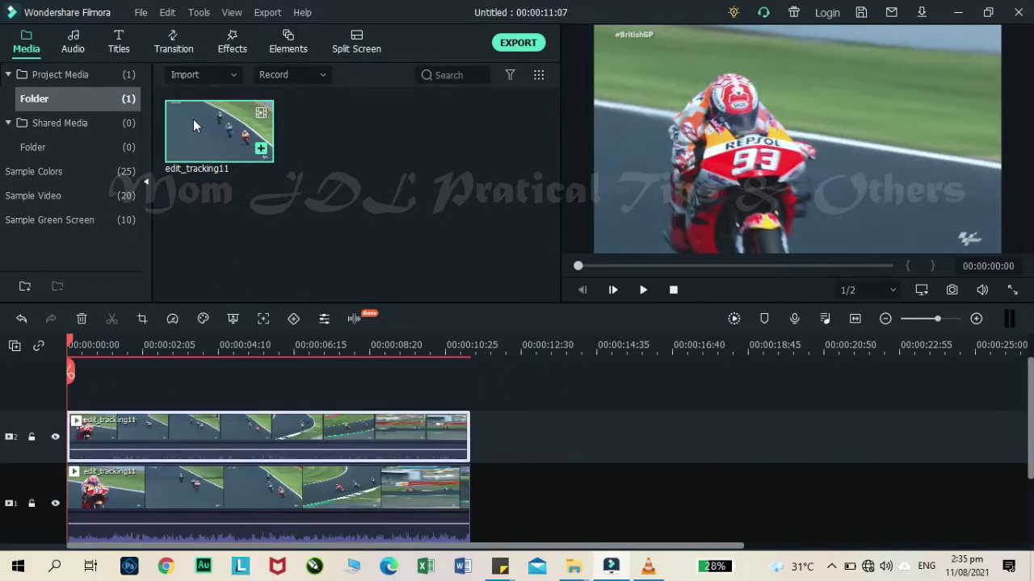
drag(193, 119, 70, 416)
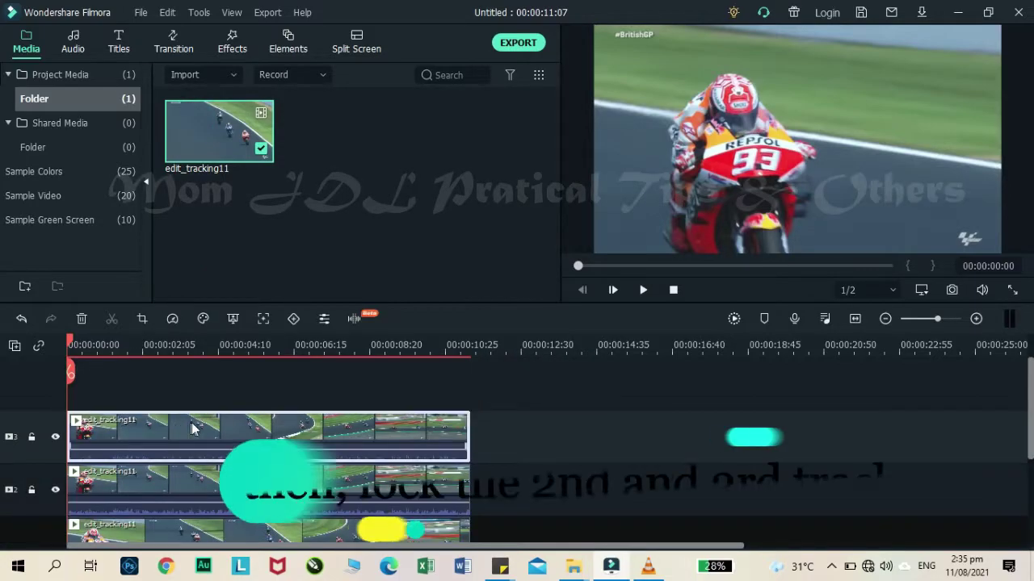
Lock video tracks 2 and 3.
scroll(281, 400, down, 1)
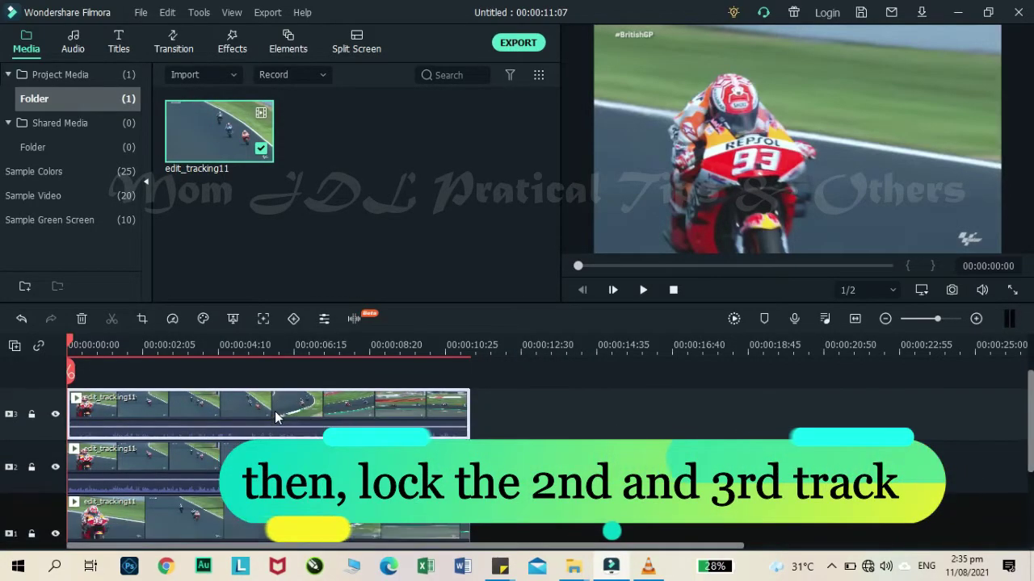
click(31, 467)
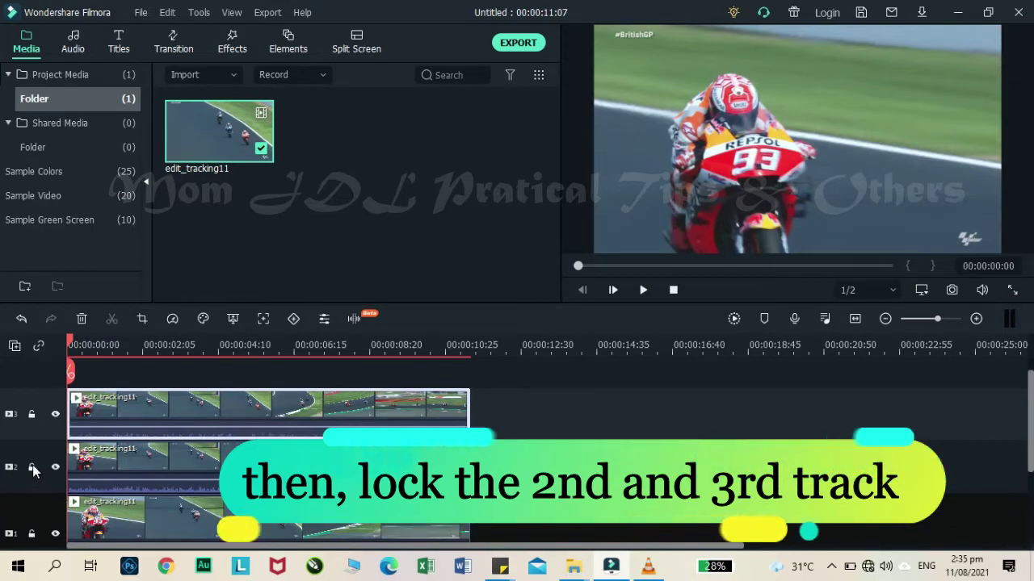
click(31, 466)
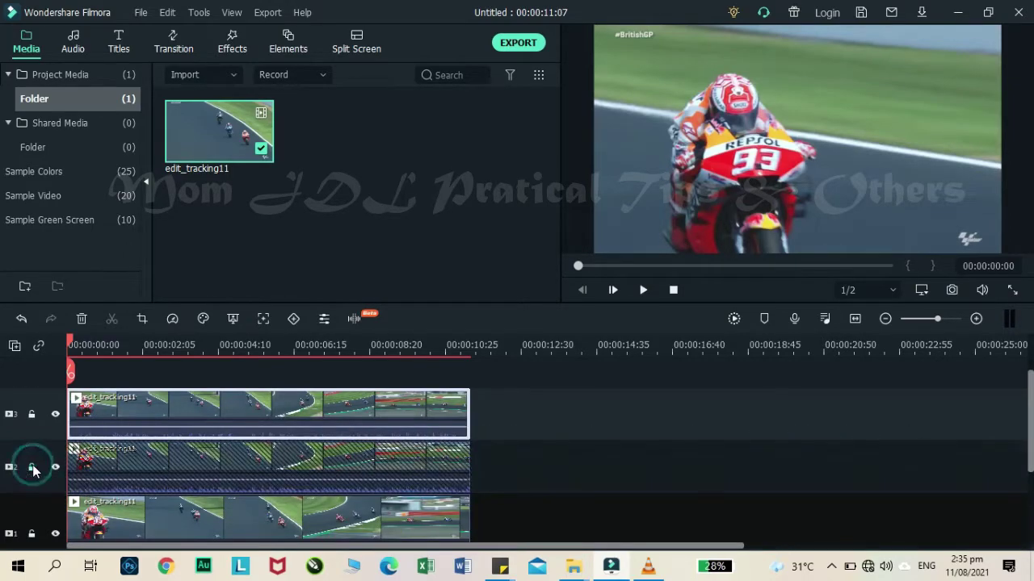
click(32, 415)
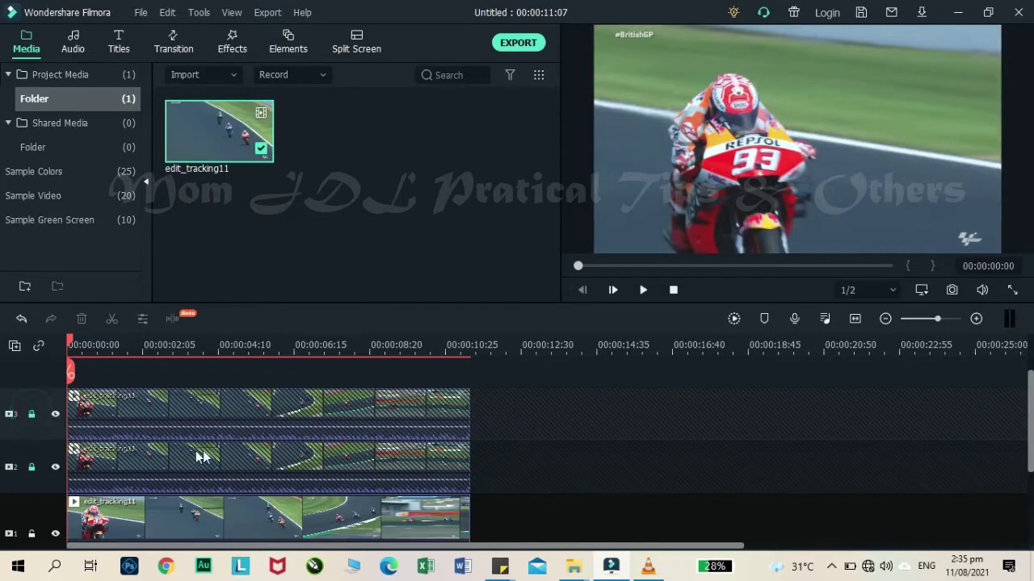
Enable Motion Tracking on the track 1 clip and move the playhead to 00:00:01:07.
scroll(301, 436, down, 1)
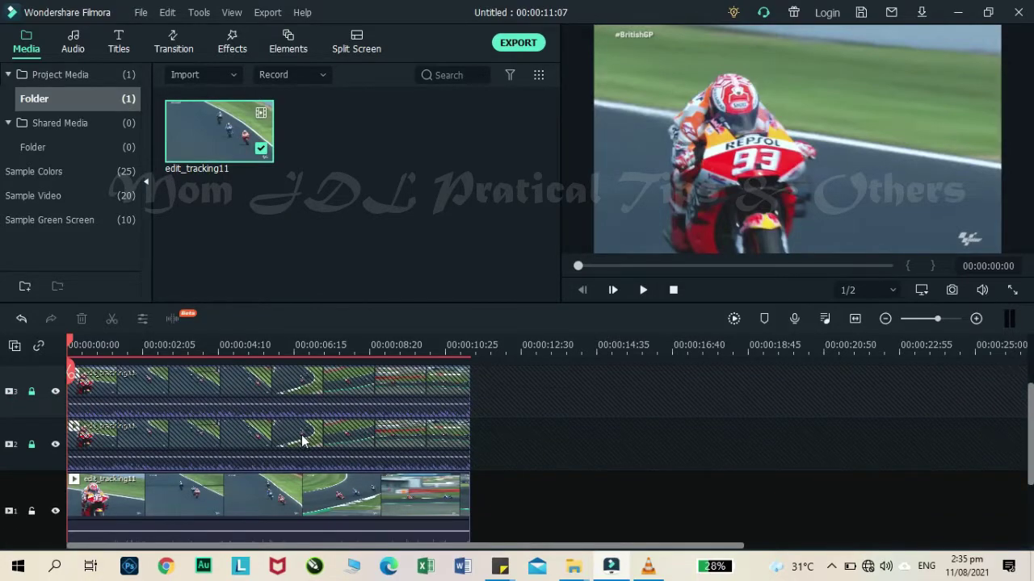
double_click(173, 495)
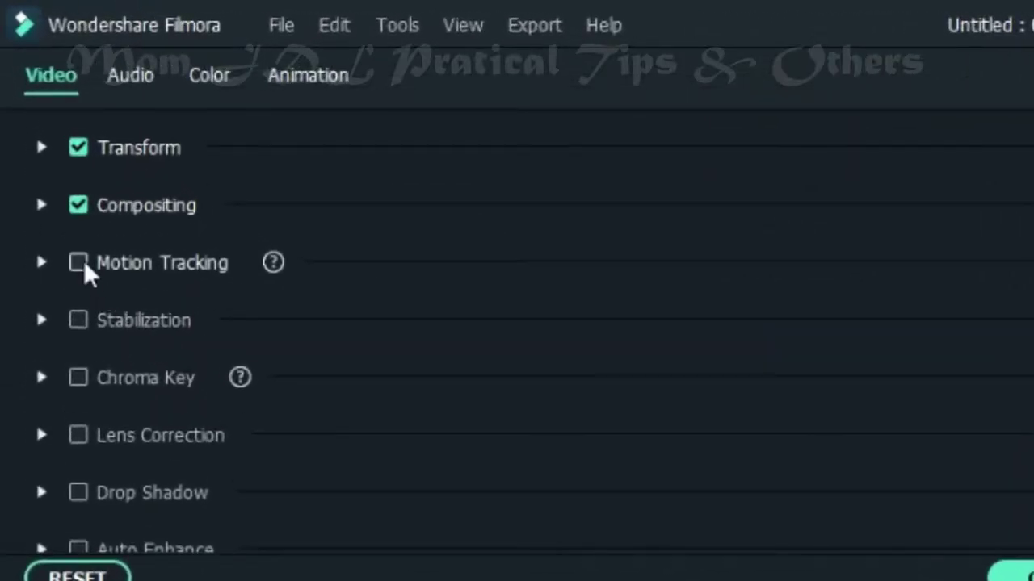
click(79, 263)
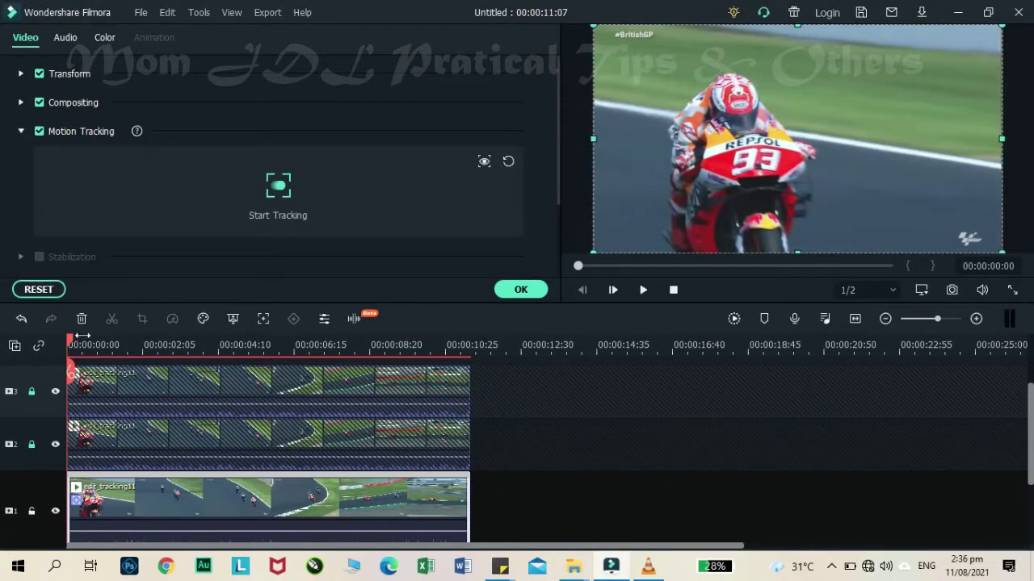
drag(70, 339, 108, 342)
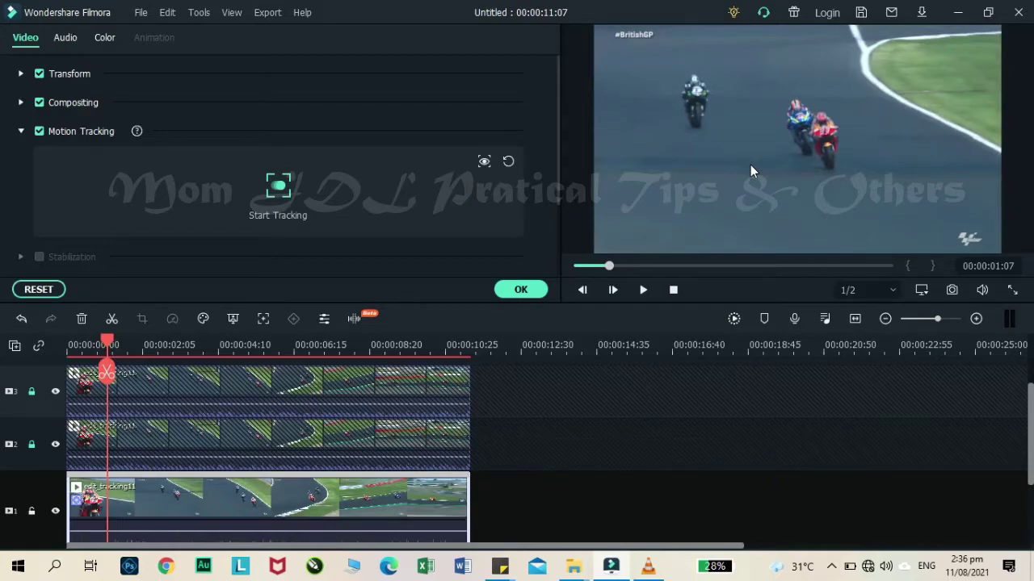
Shrink the tracking box onto the red motorcycle in the preview, then run the motion tracking and accept the clip settings.
click(776, 164)
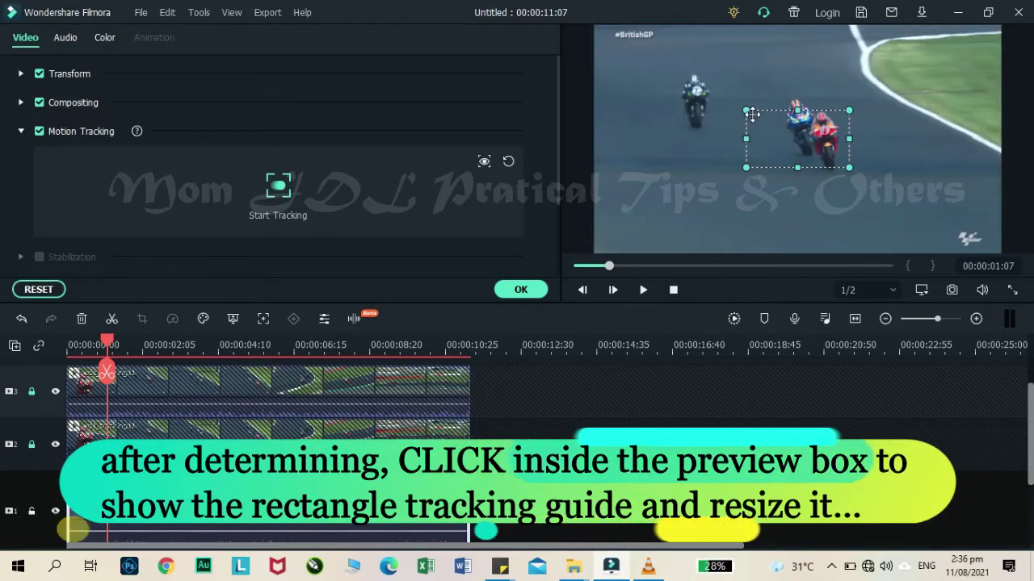
drag(752, 114, 763, 120)
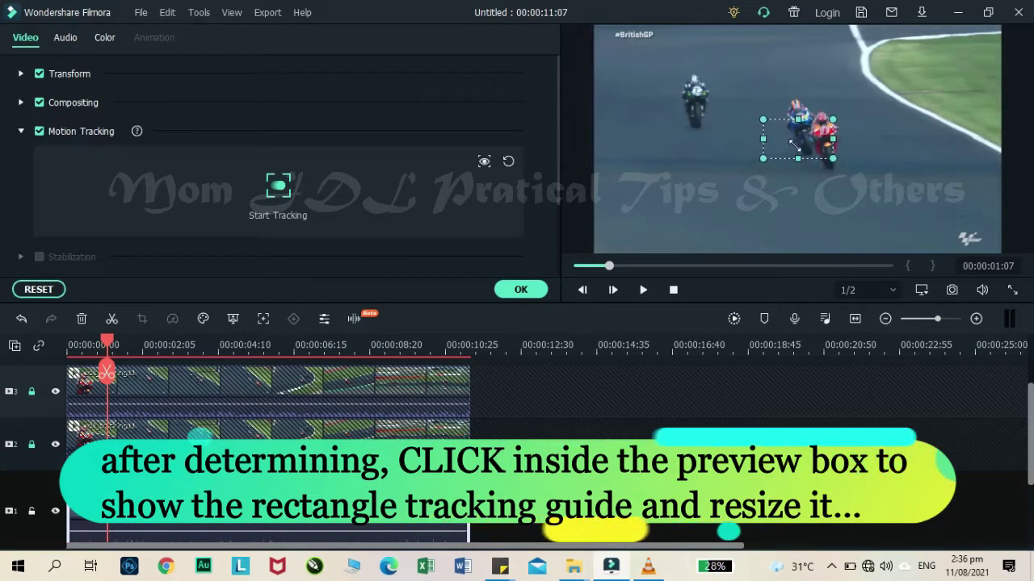
drag(833, 158, 817, 152)
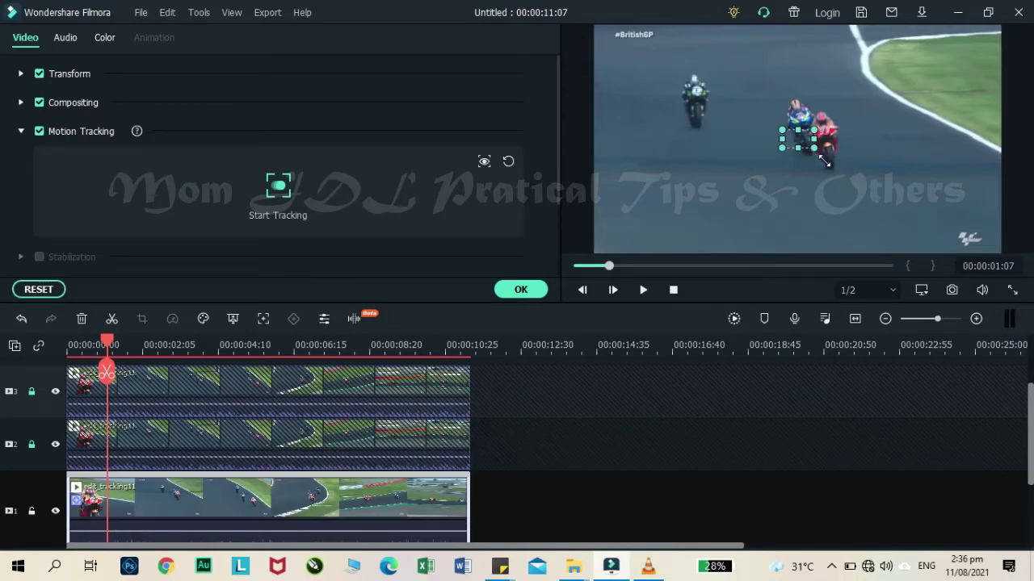
drag(797, 138, 826, 141)
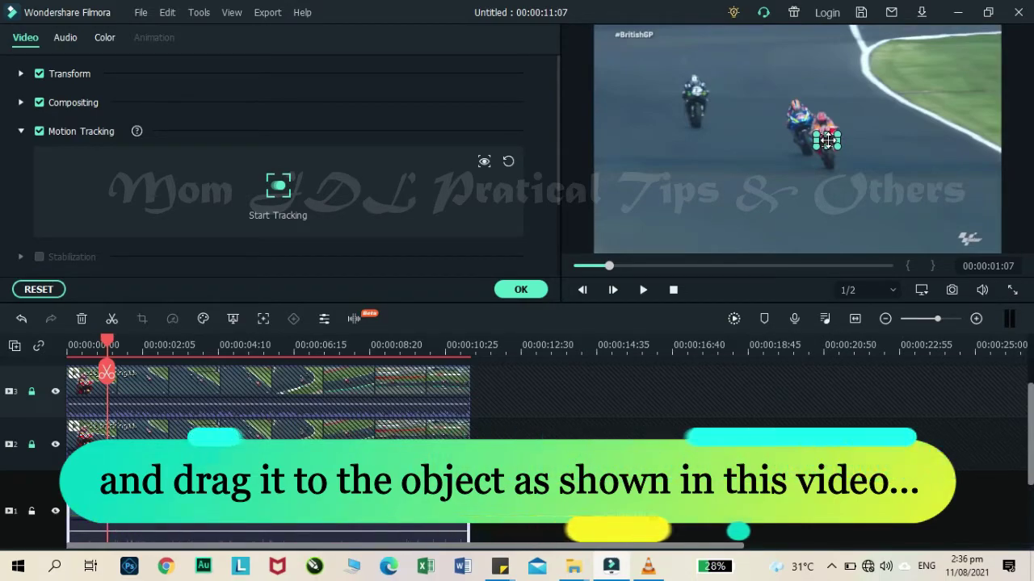
drag(827, 140, 824, 142)
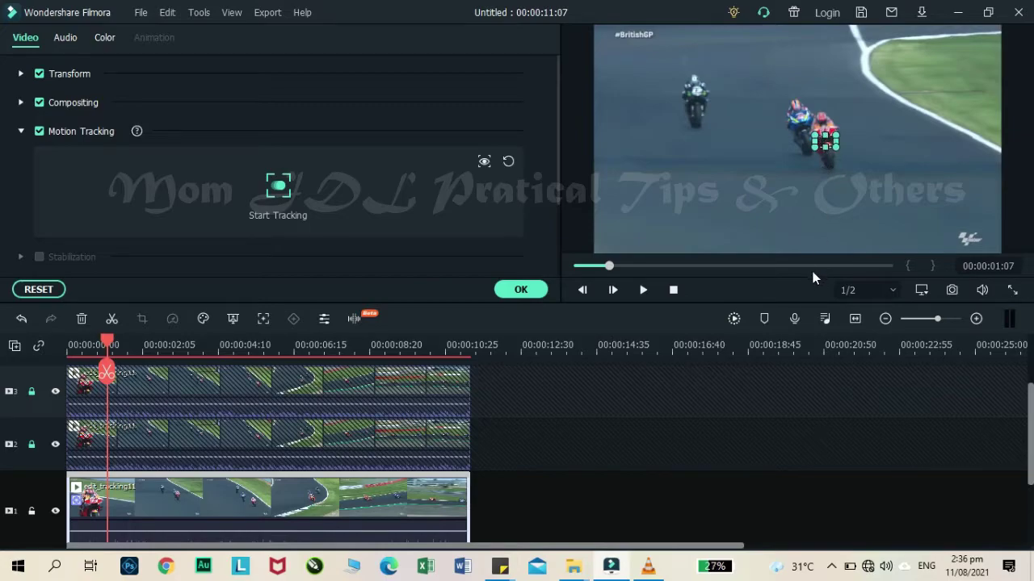
click(278, 189)
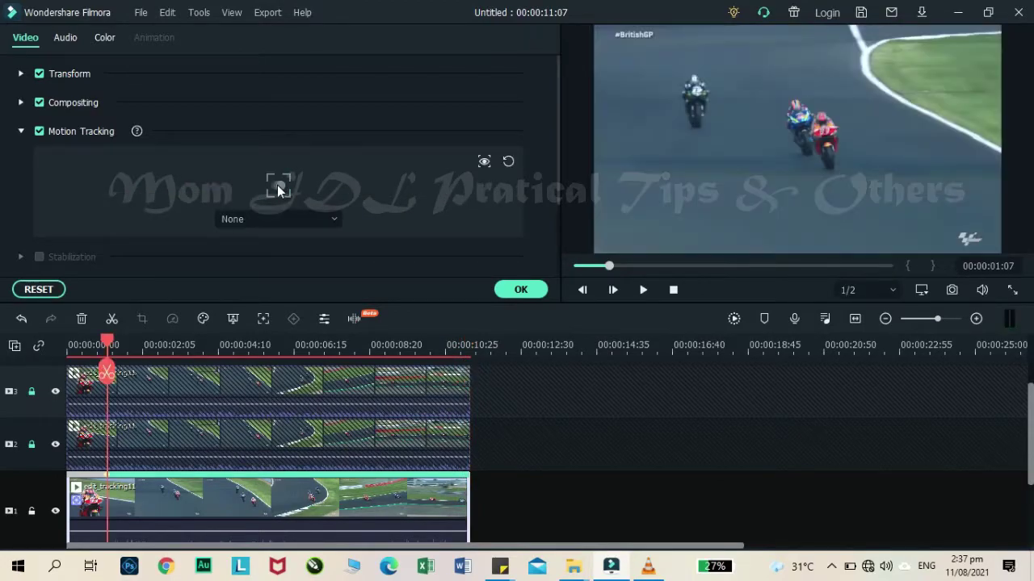
click(523, 290)
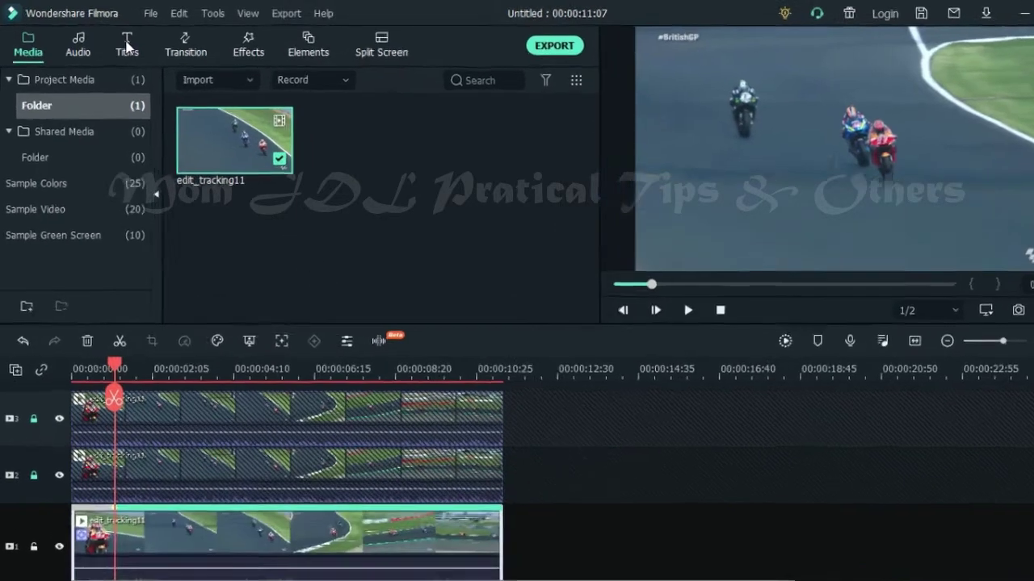
Add the Callout 1 title on track 4 at 00:00:01:07 and set its title group scale to 50%.
click(127, 46)
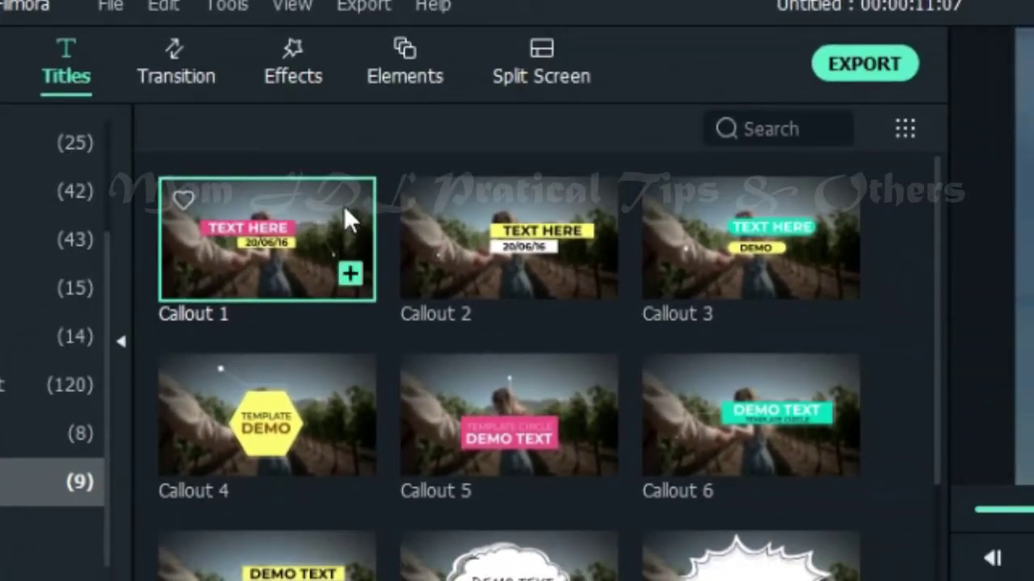
drag(343, 205, 171, 389)
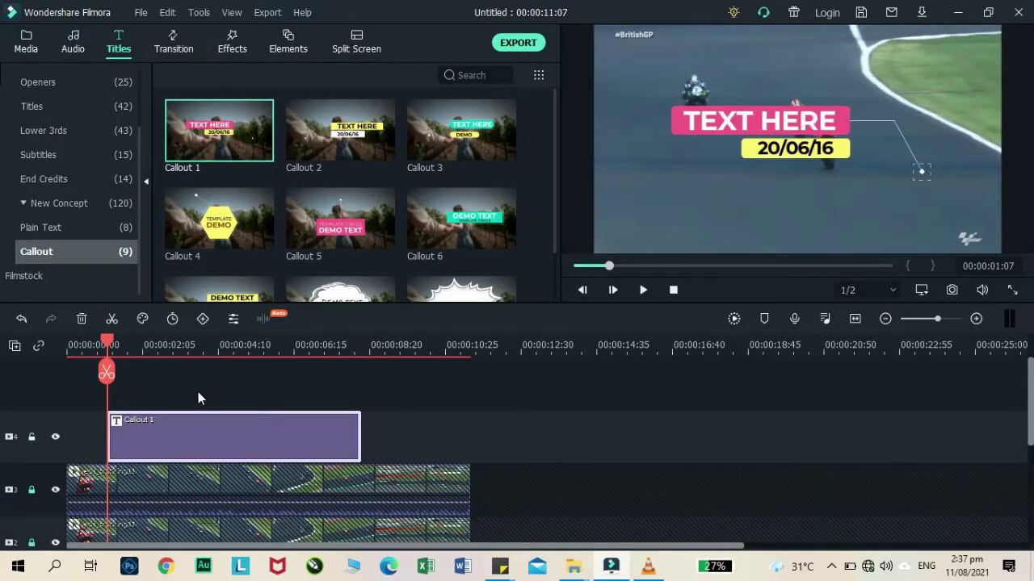
double_click(282, 441)
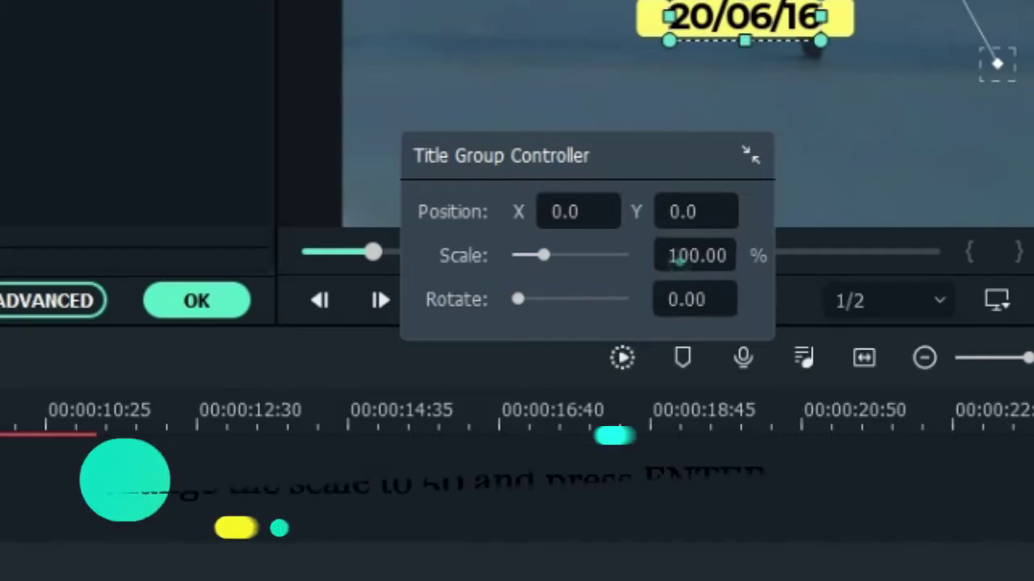
click(679, 255)
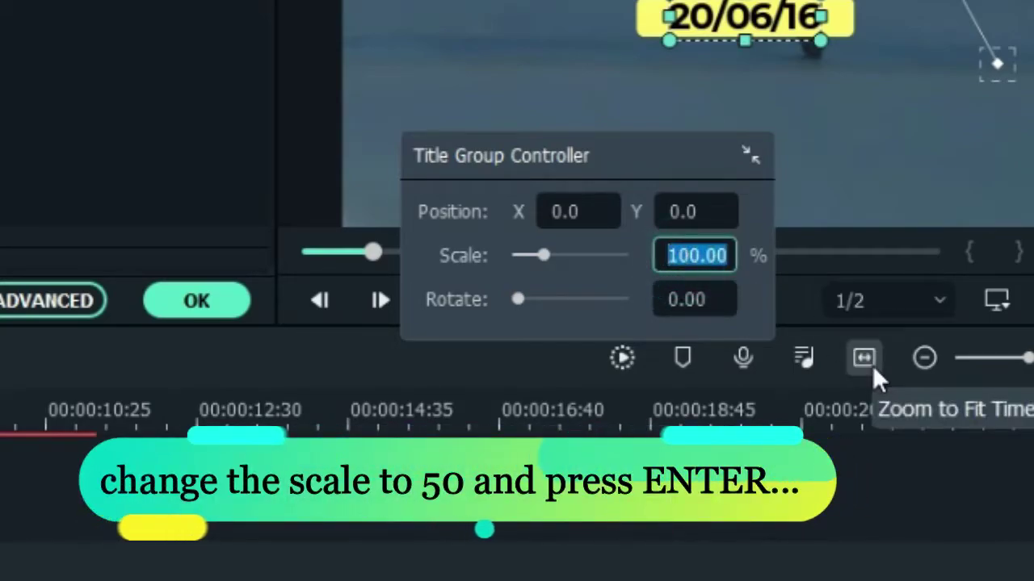
text(50)
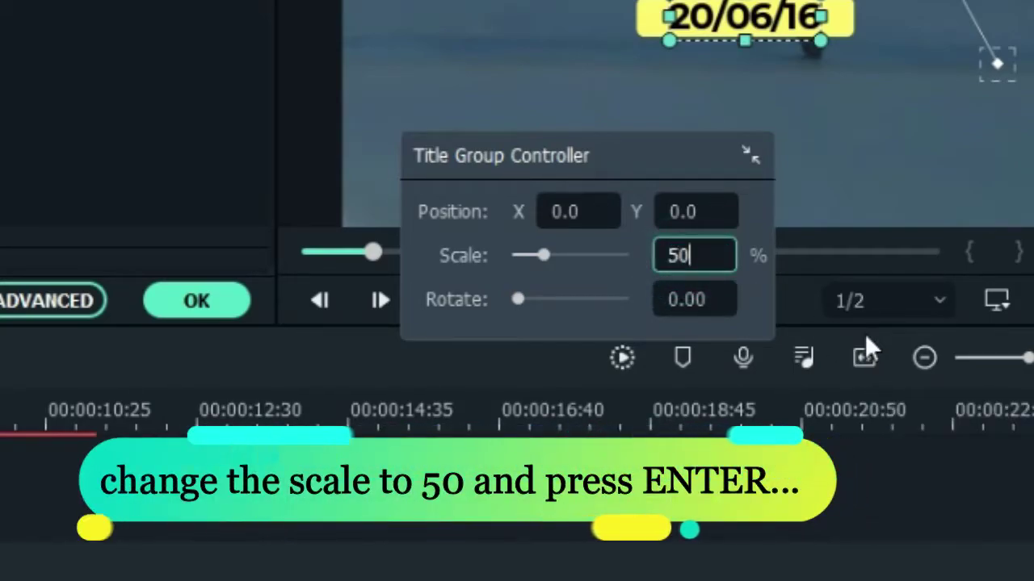
key(Return)
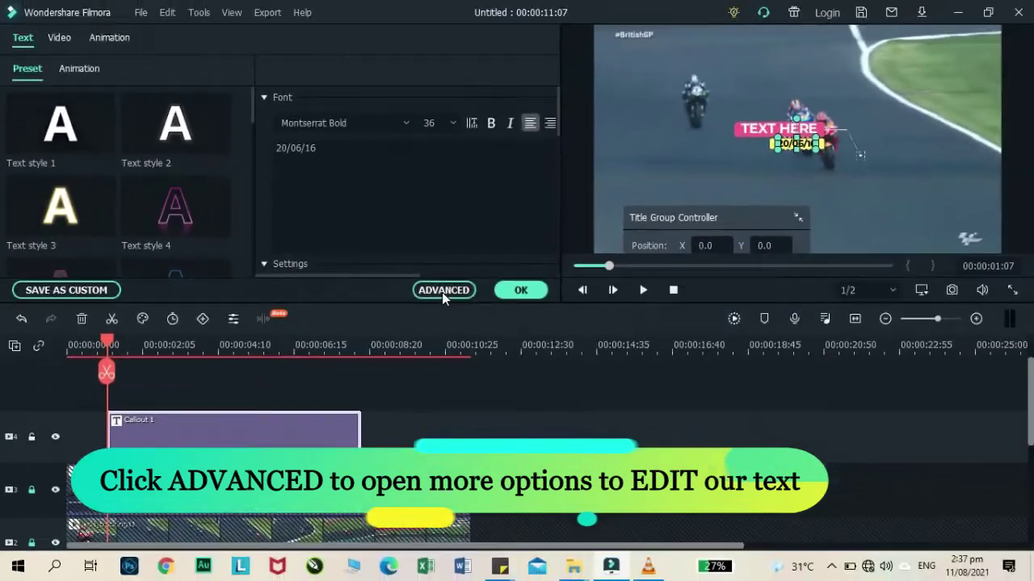
Change the callout's date text to "Subscribe" and its main text to "Please", then accept the advanced text edits.
click(368, 327)
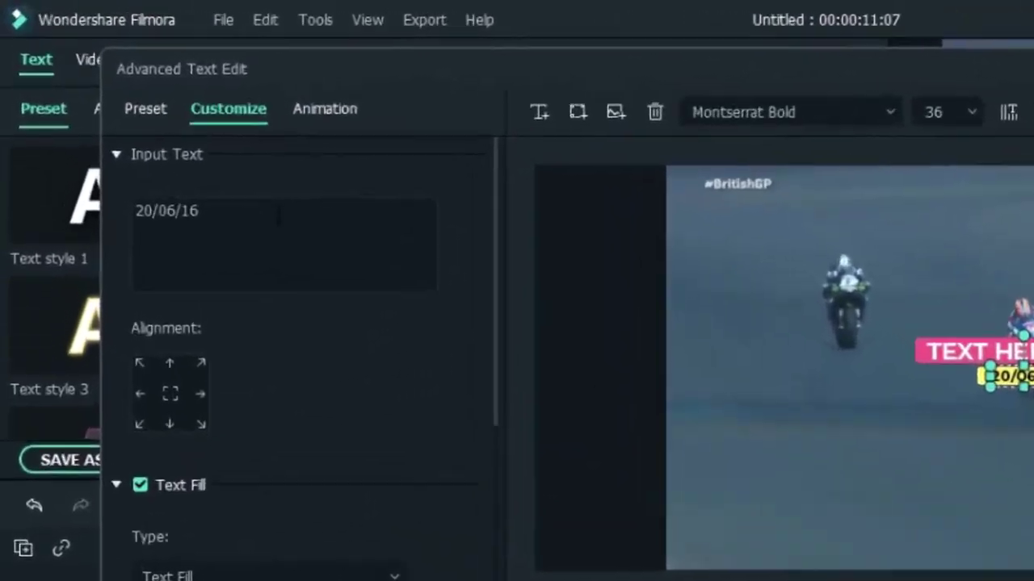
key(ctrl+a)
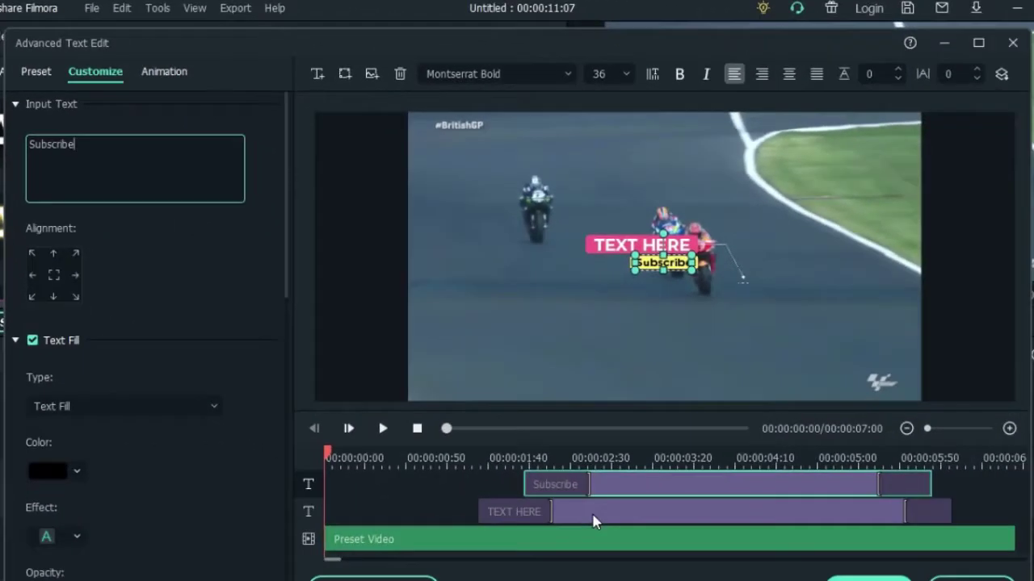
click(592, 519)
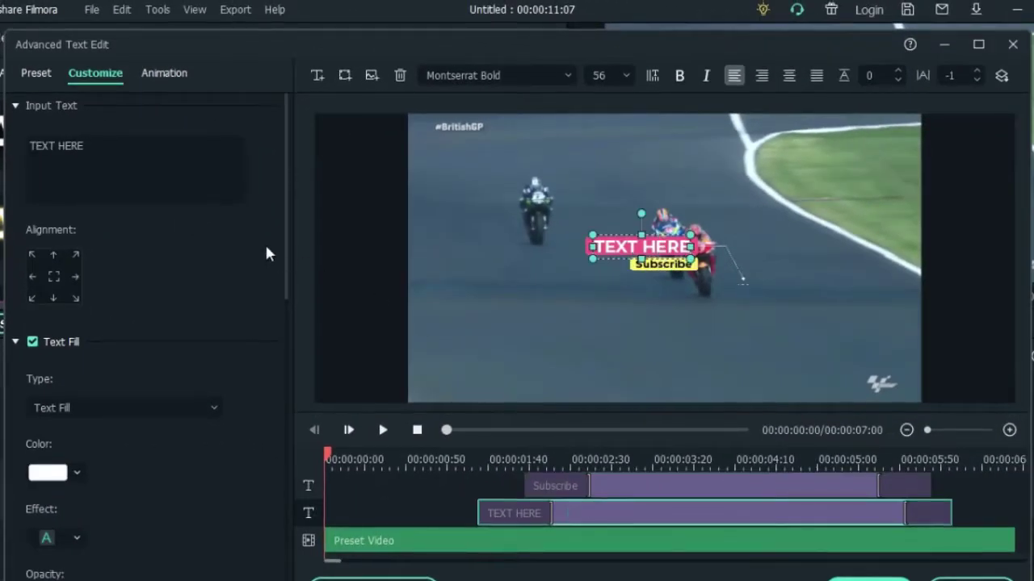
text(Plea)
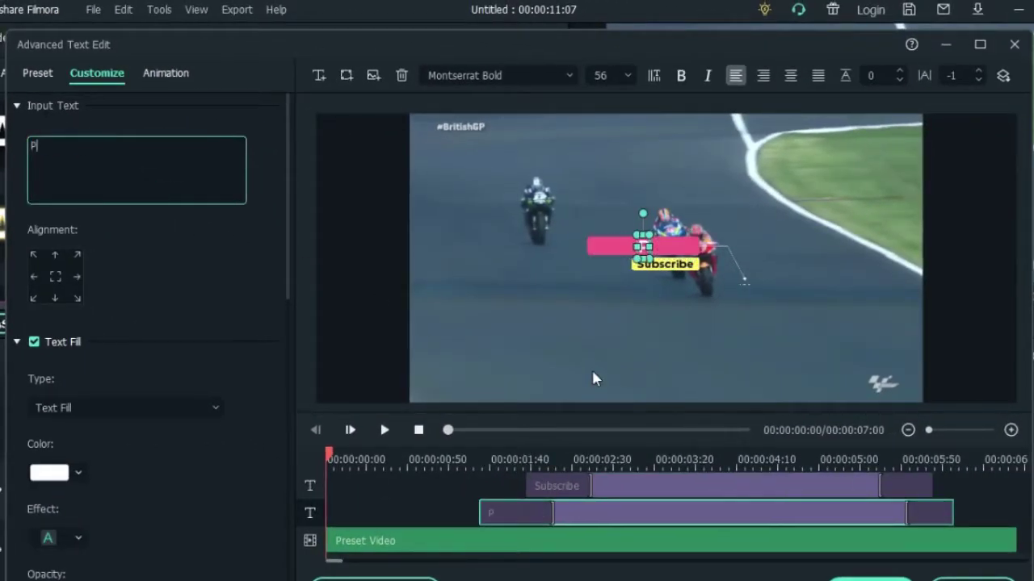
text(se)
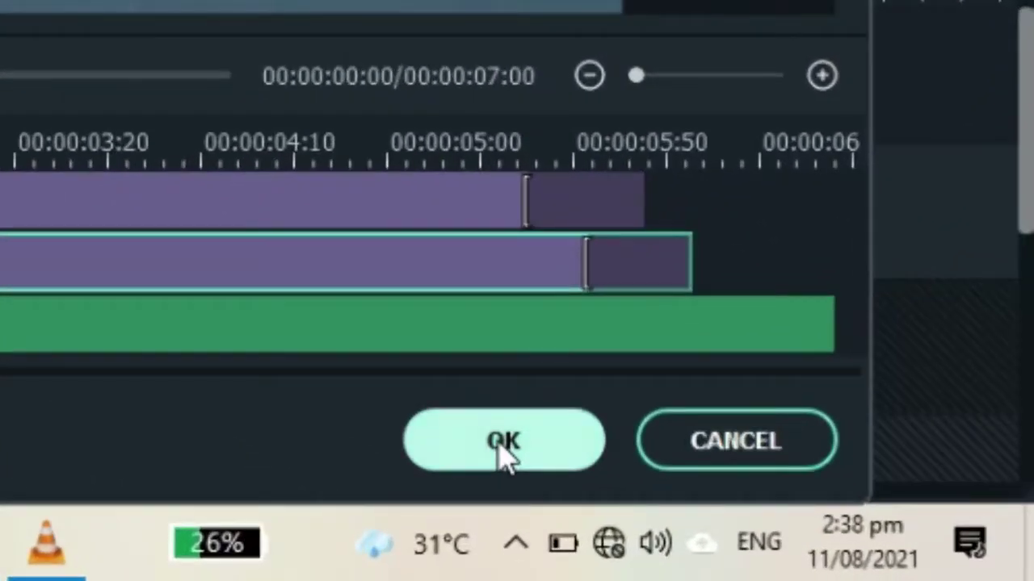
click(823, 527)
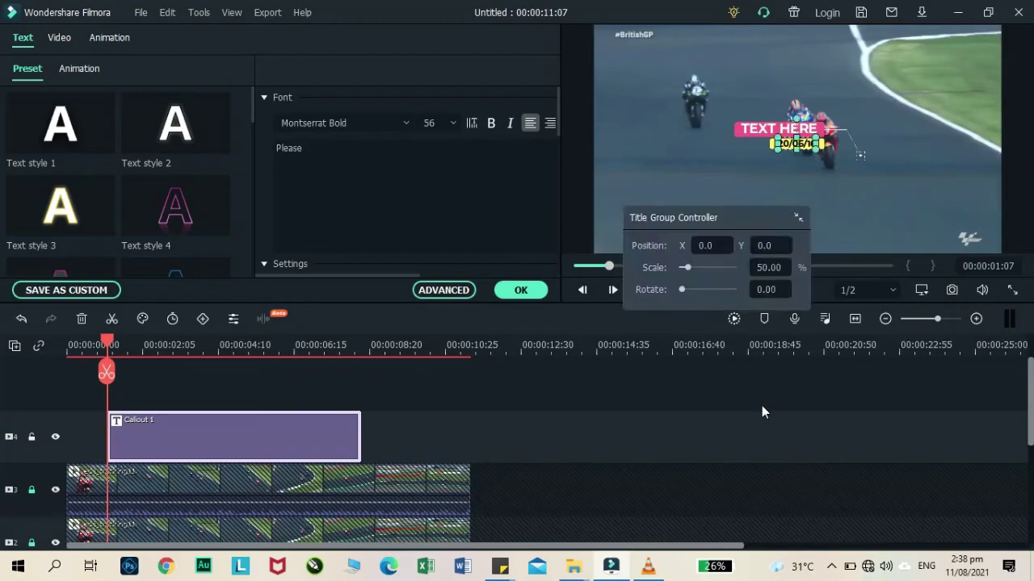
Move the callout graphic up beside the red motorcycle and place the "Please" and "Subscribe" texts over its pink and yellow boxes.
click(861, 196)
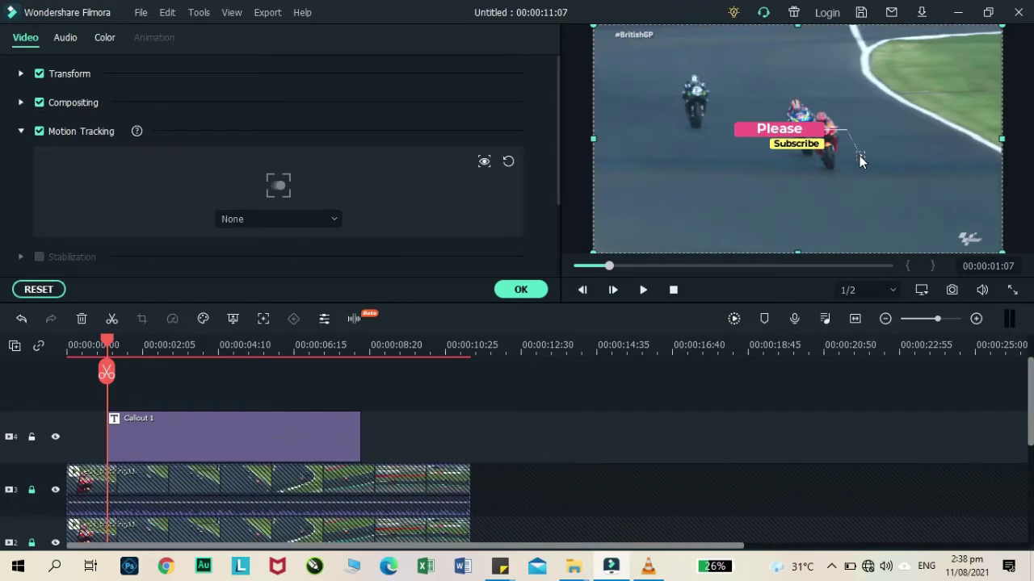
click(839, 146)
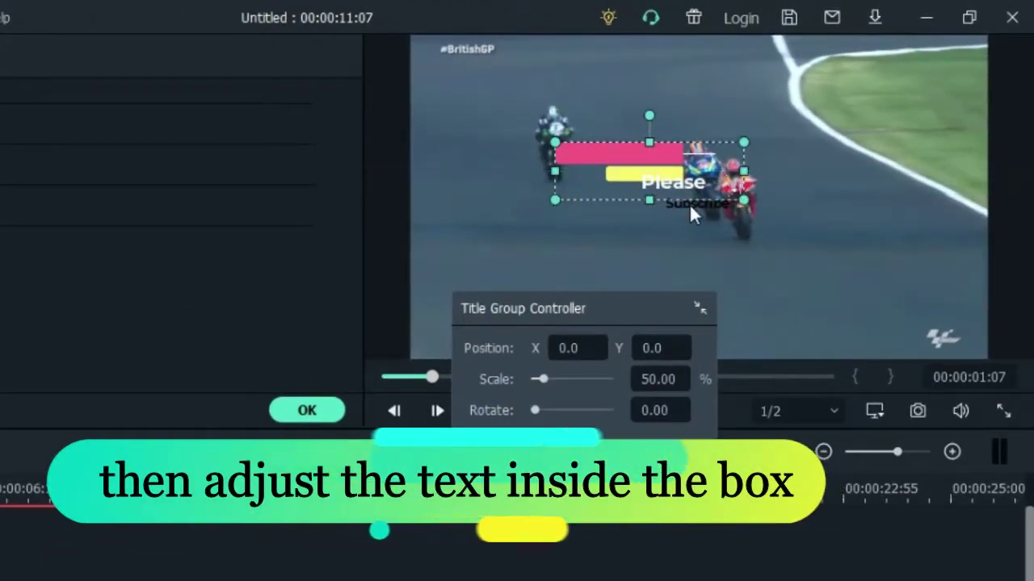
double_click(670, 184)
drag(701, 202, 653, 184)
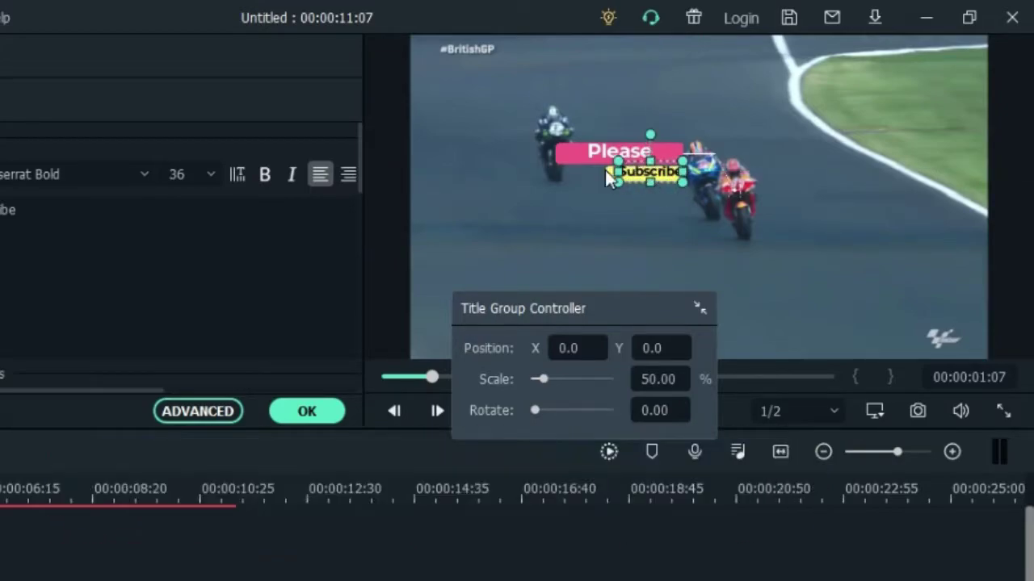
click(562, 152)
double_click(620, 151)
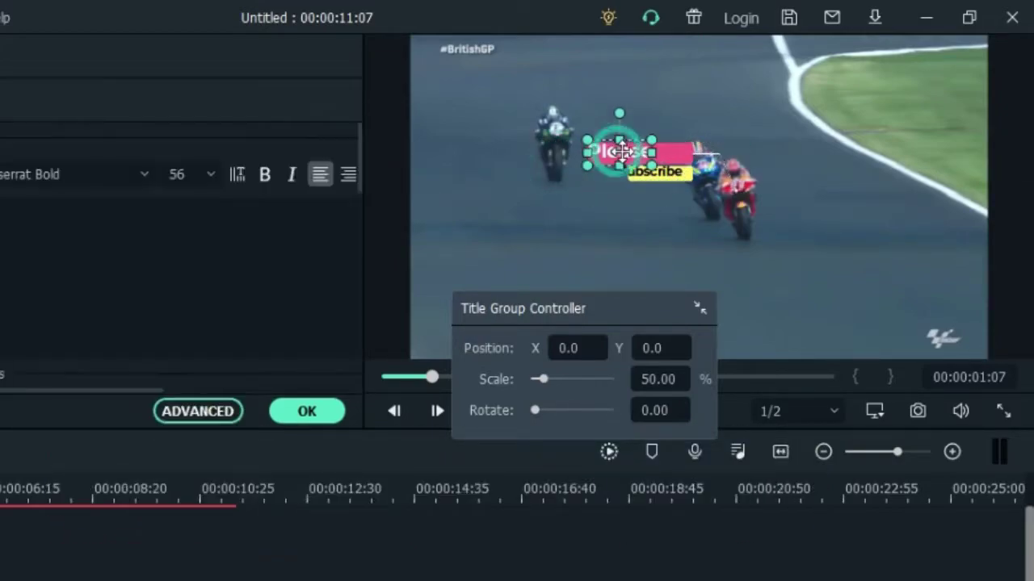
Fine-tune the callout box width and text positions so "Please" and "Subscribe" fit inside their boxes, then accept the title settings.
click(587, 166)
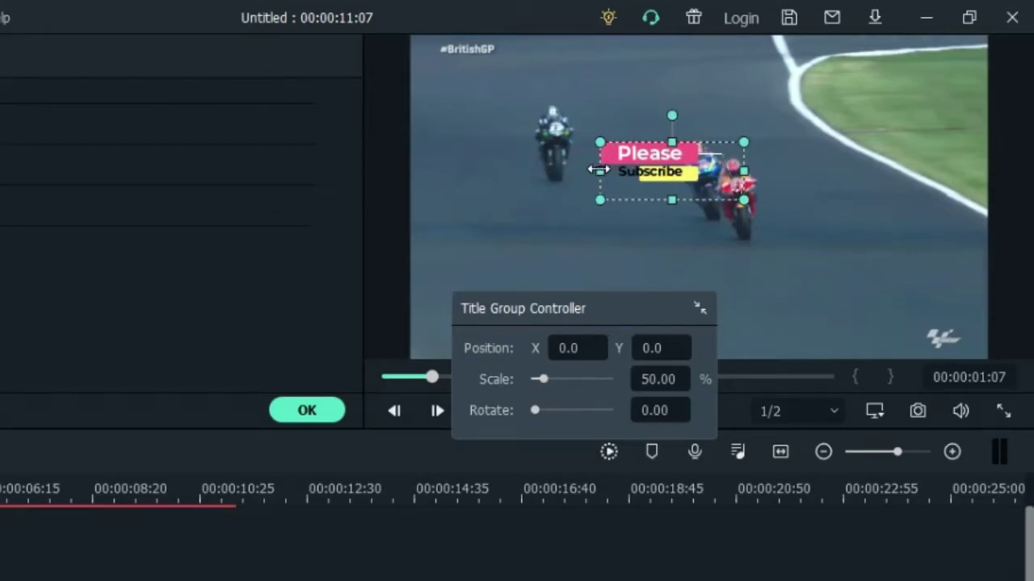
double_click(654, 172)
drag(654, 173, 670, 179)
click(598, 174)
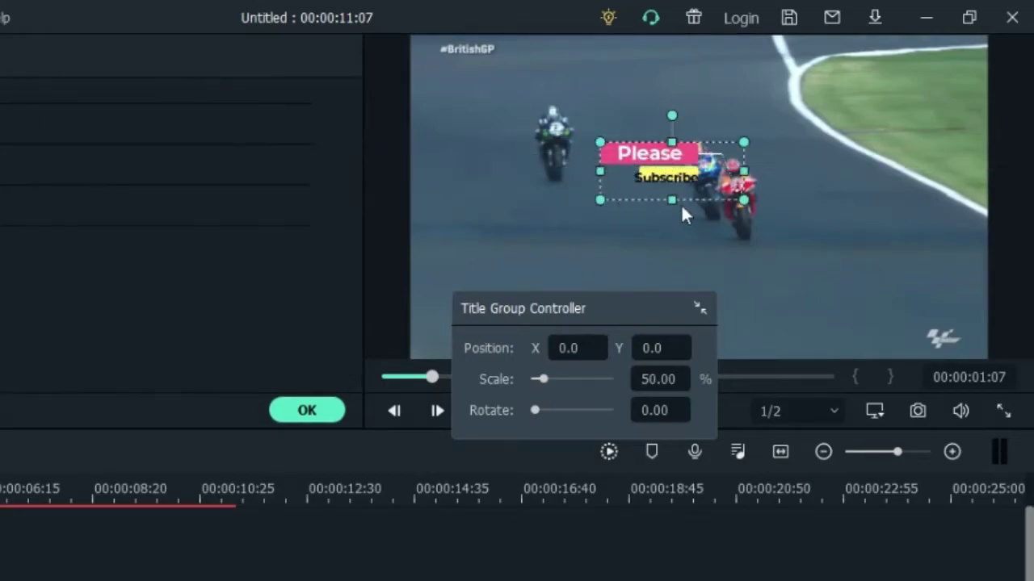
double_click(661, 178)
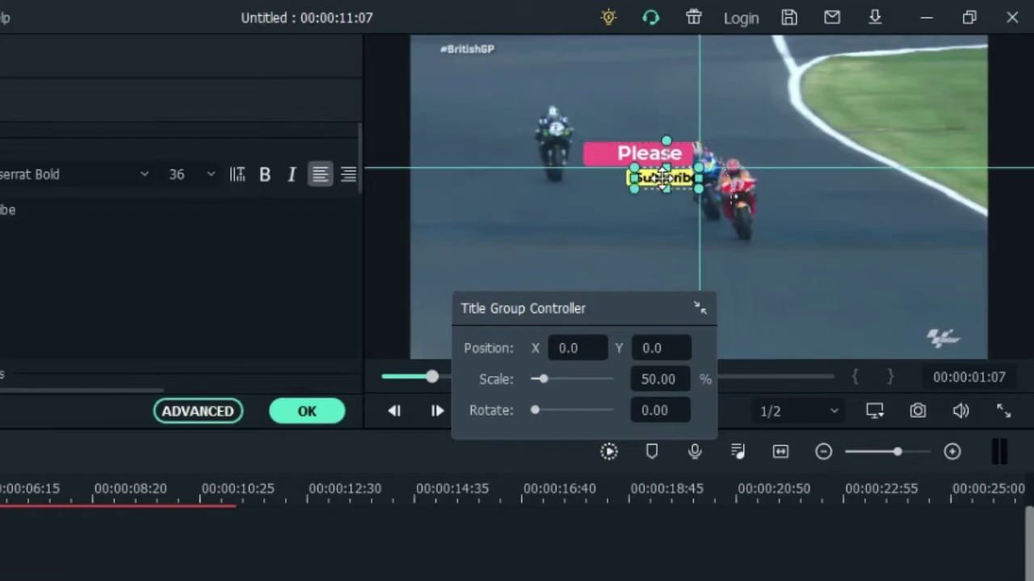
click(591, 191)
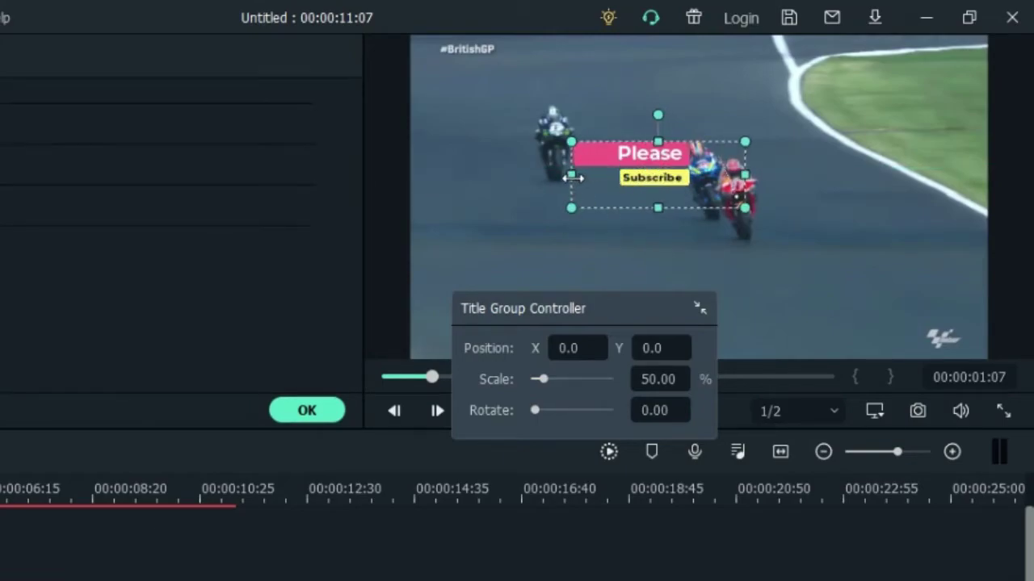
double_click(638, 155)
click(411, 173)
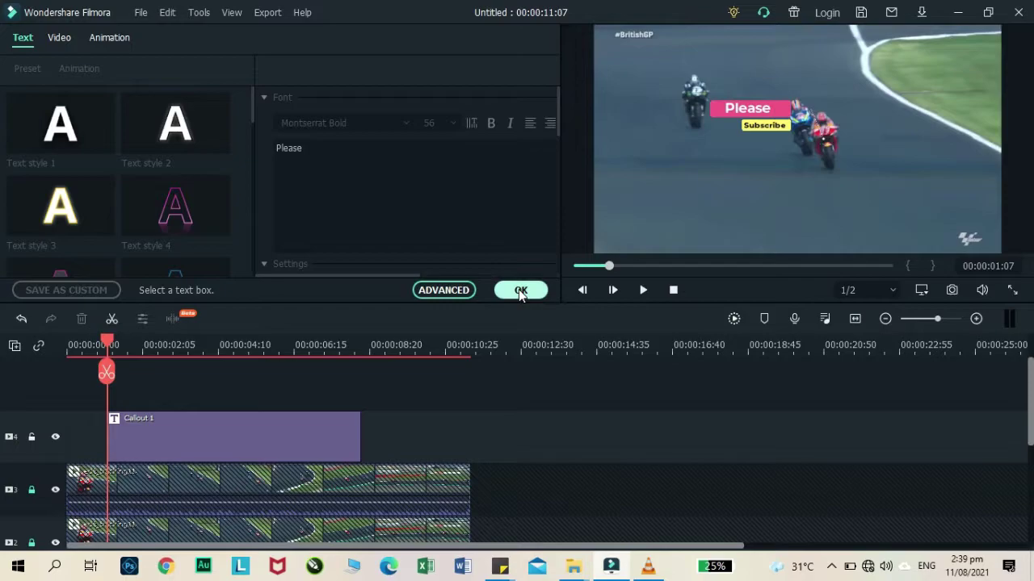
click(521, 292)
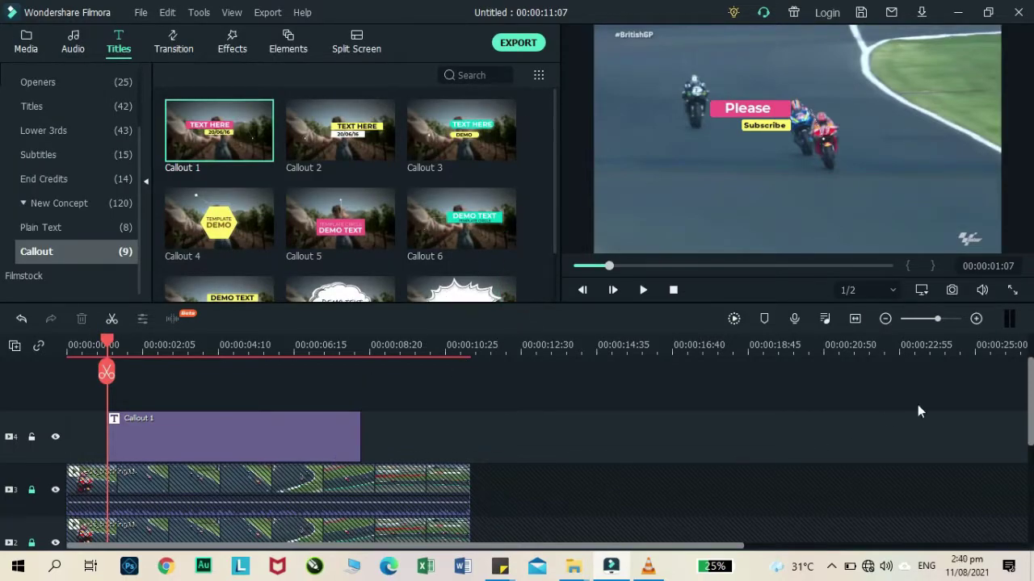
Attach Callout 1 to the track 1 clip's motion tracking, accept it, and play the project from the start.
scroll(2, 370, down, 4)
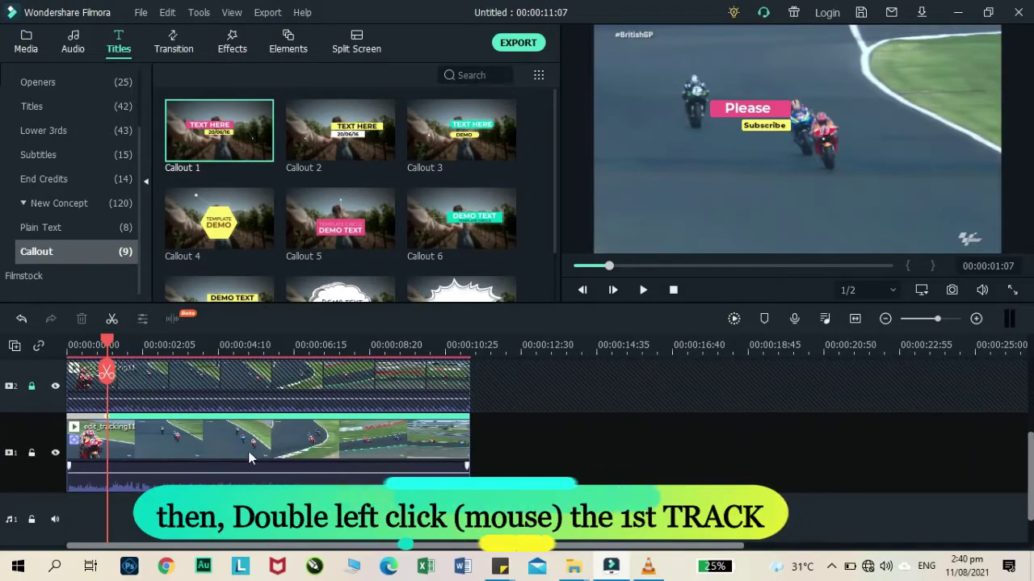
double_click(176, 430)
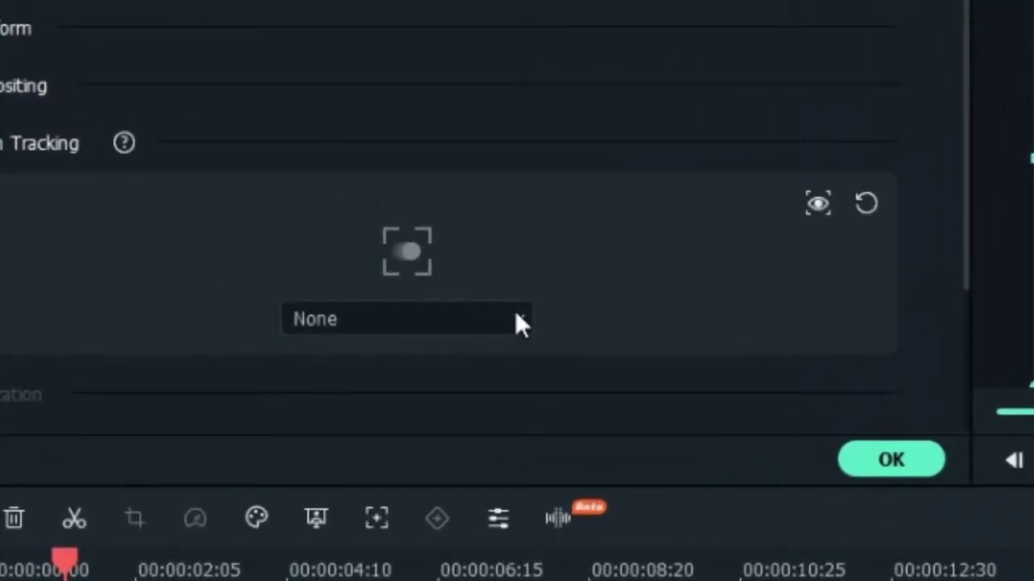
click(516, 322)
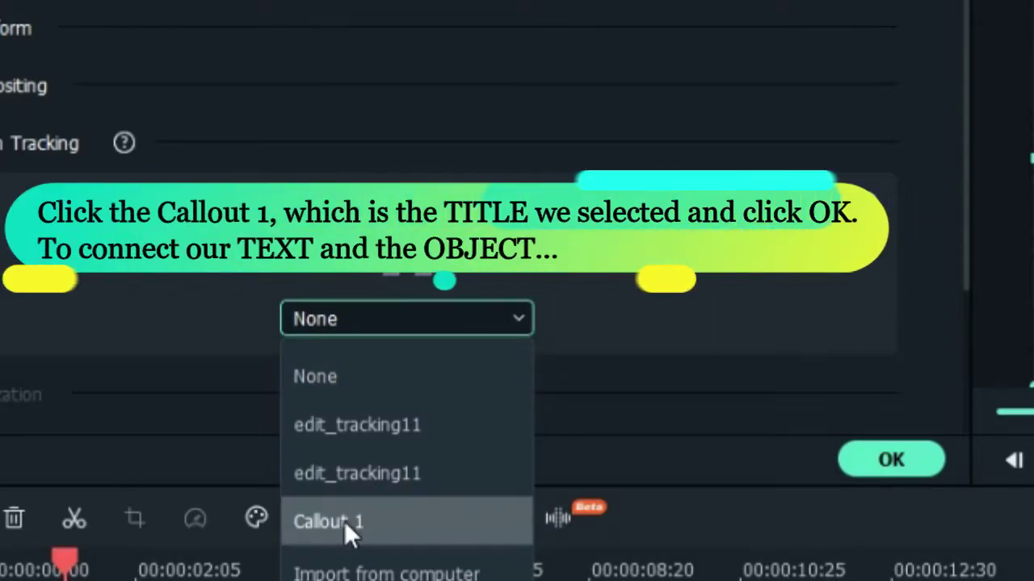
click(344, 521)
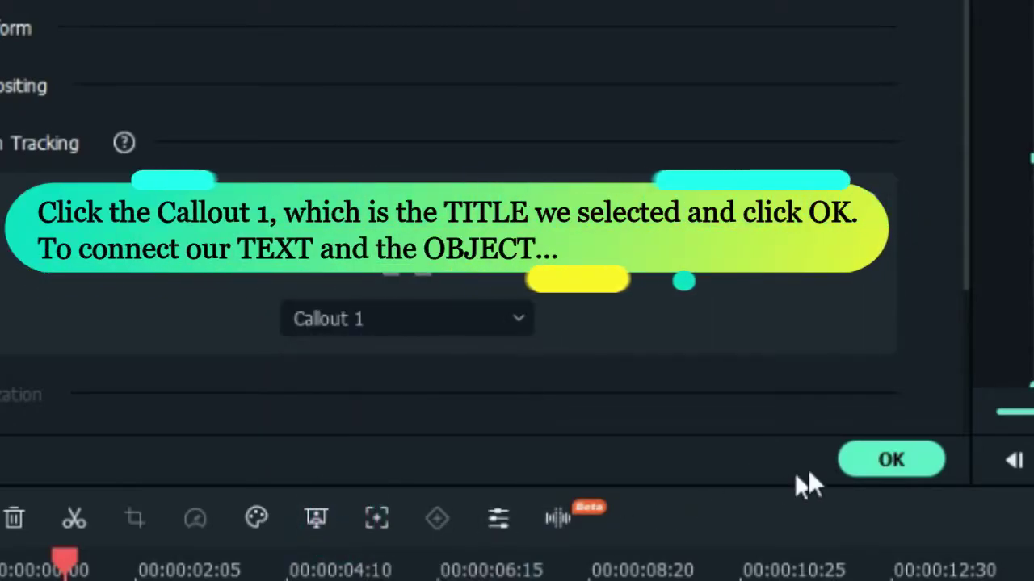
click(895, 457)
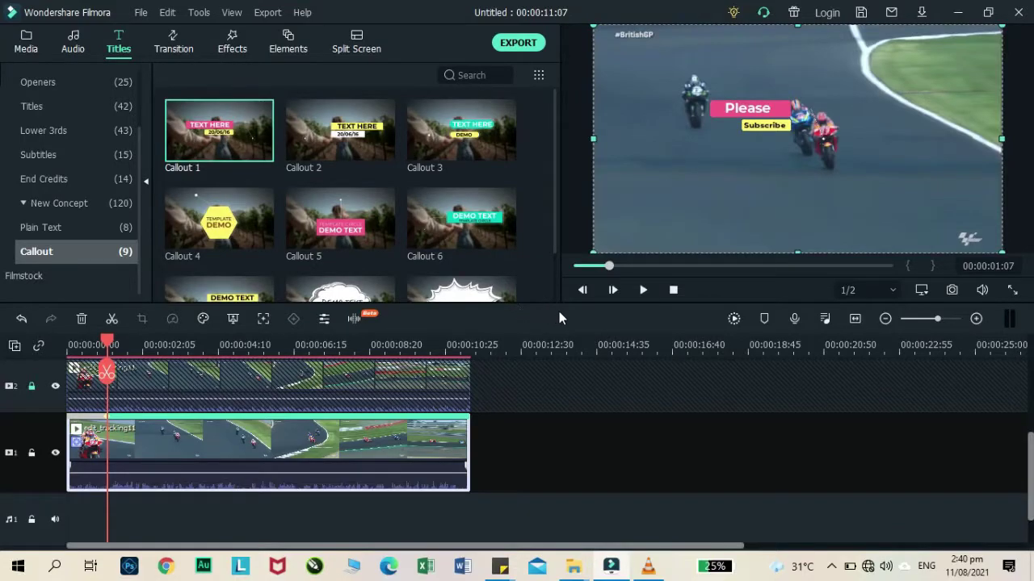
click(673, 290)
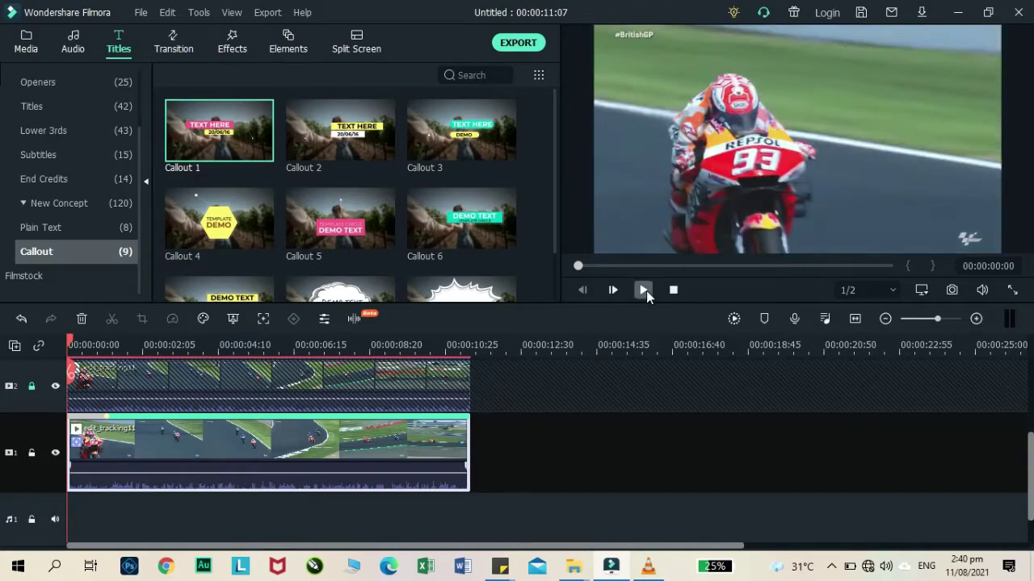
click(643, 290)
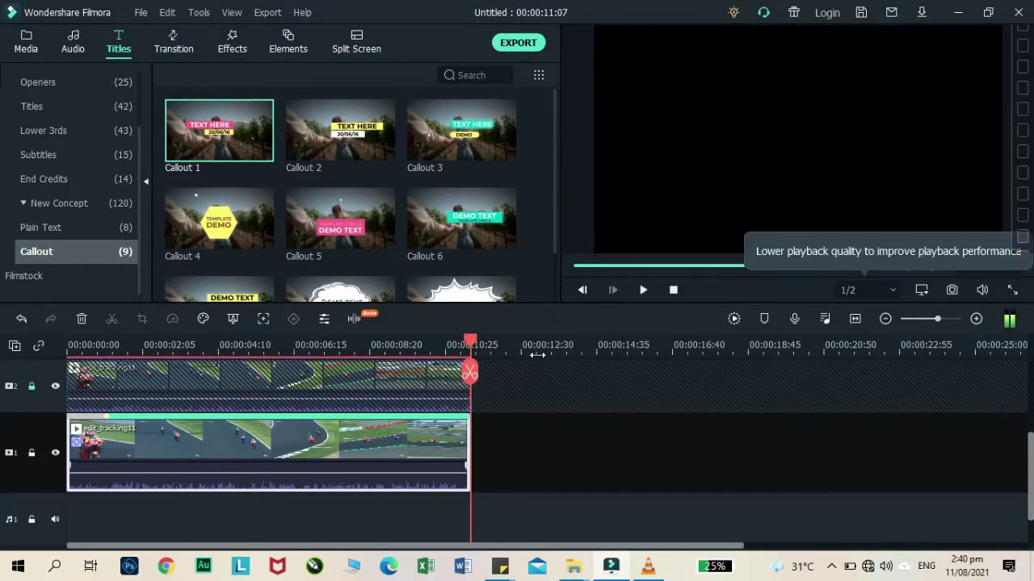
Extend the Callout 1 title on track 4 to the end of the video clips at 00:00:11:07.
scroll(448, 376, up, 5)
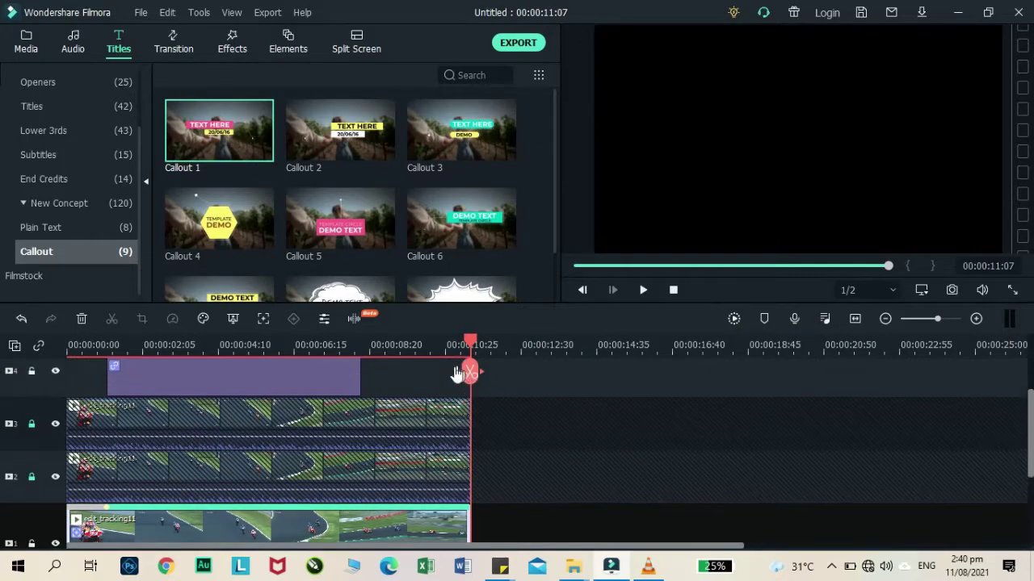
click(307, 392)
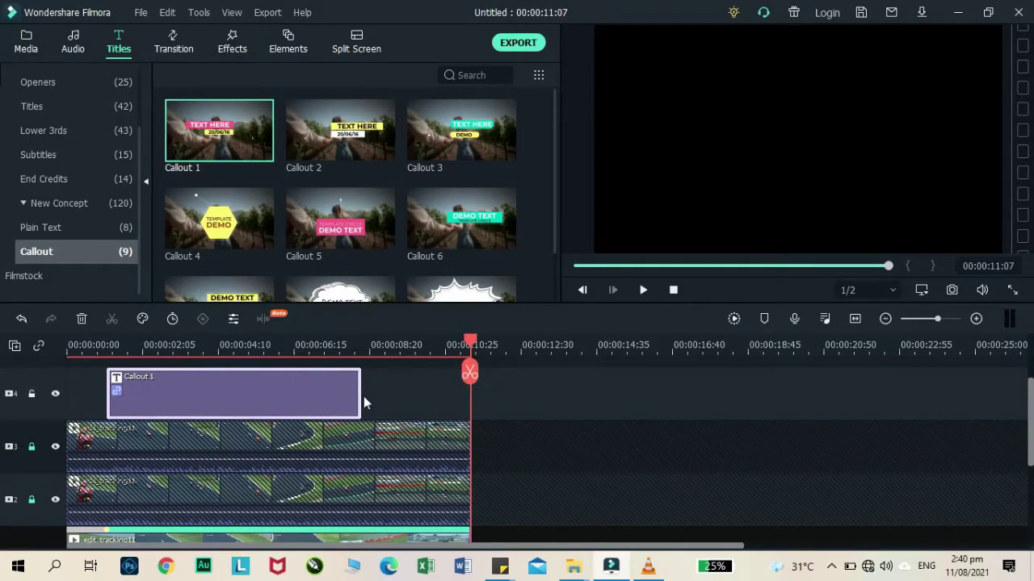
drag(361, 395, 472, 409)
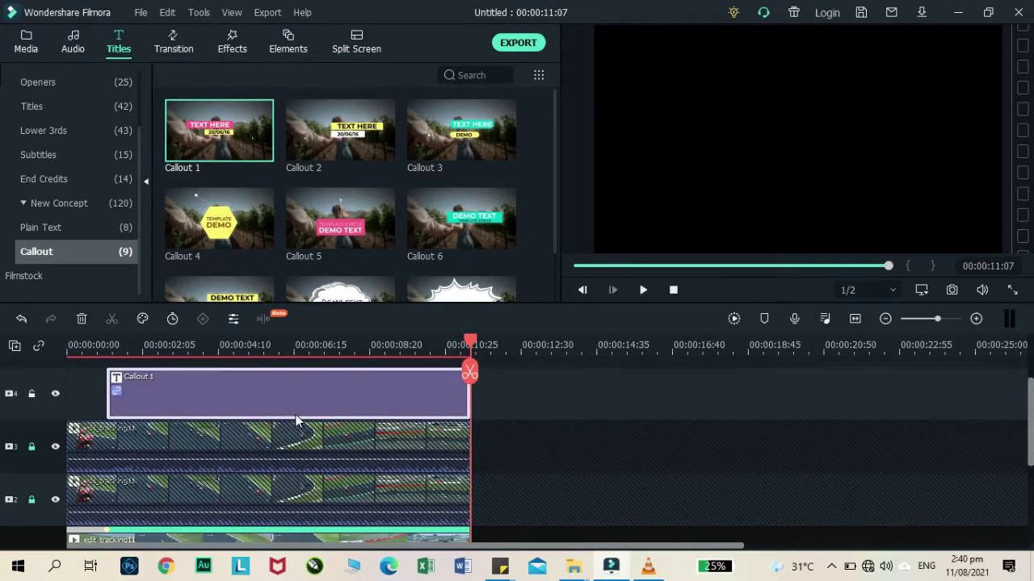
Unlock video track 2 and lock track 4 with the callout title.
scroll(296, 420, up, 1)
scroll(293, 424, down, 1)
click(32, 501)
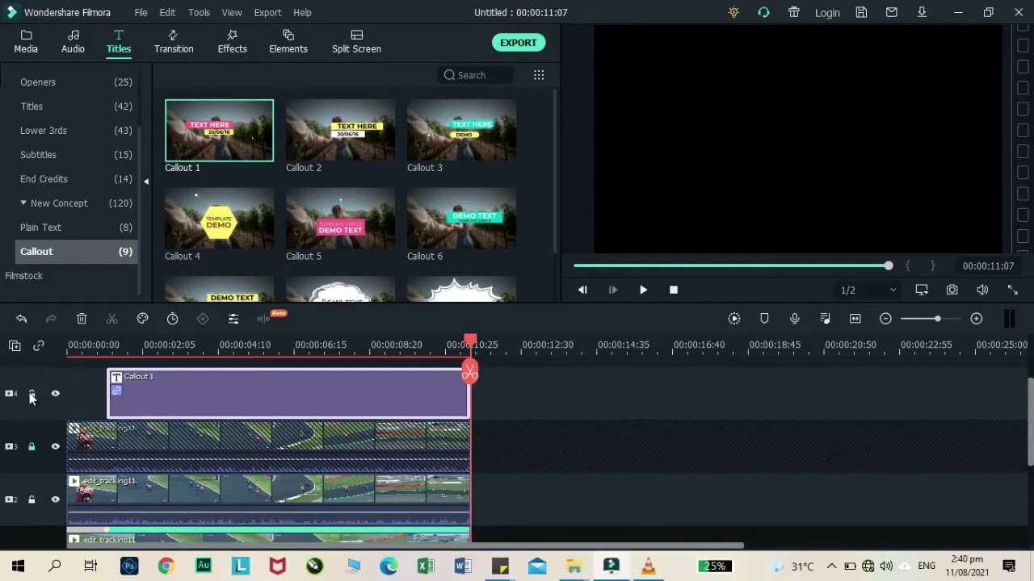
click(31, 393)
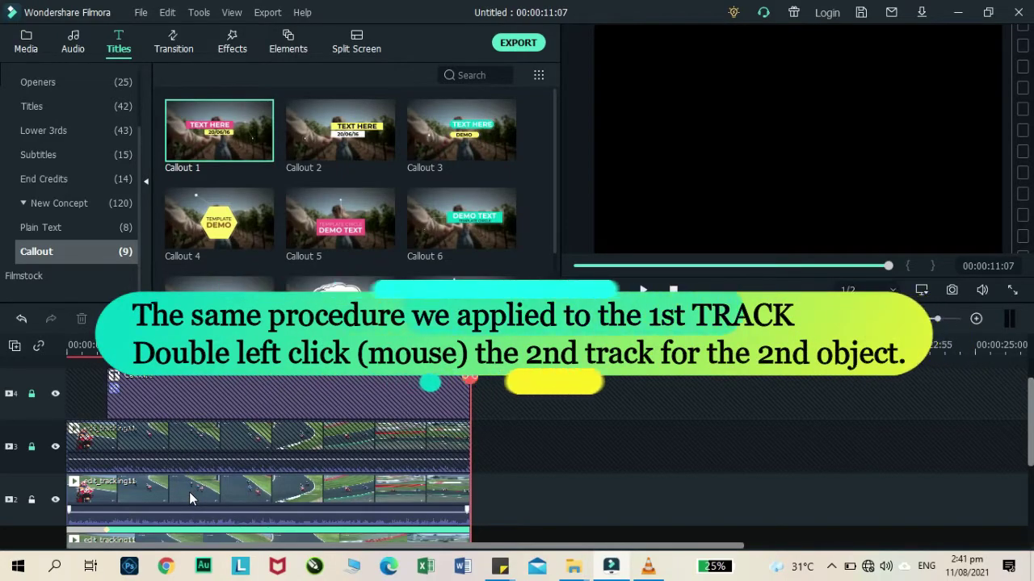
Enable Motion Tracking on the track 2 clip and move the playhead to 00:00:01:00.
double_click(189, 491)
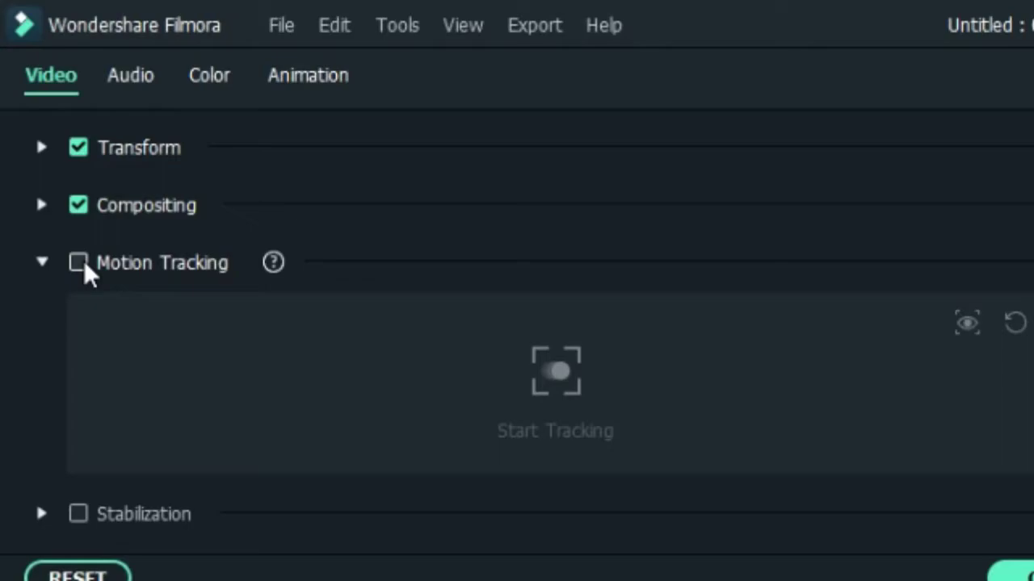
click(80, 263)
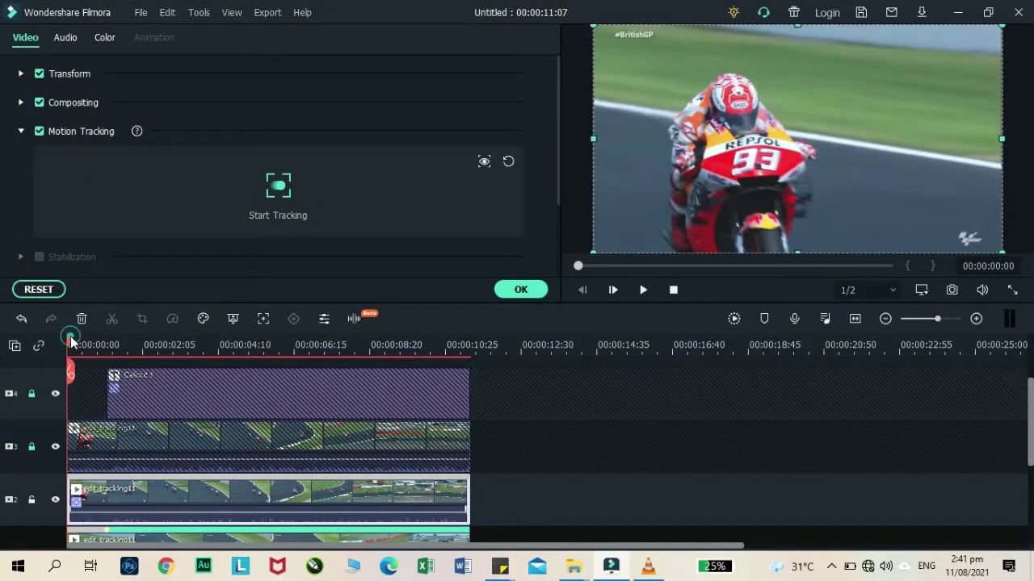
drag(71, 340, 103, 346)
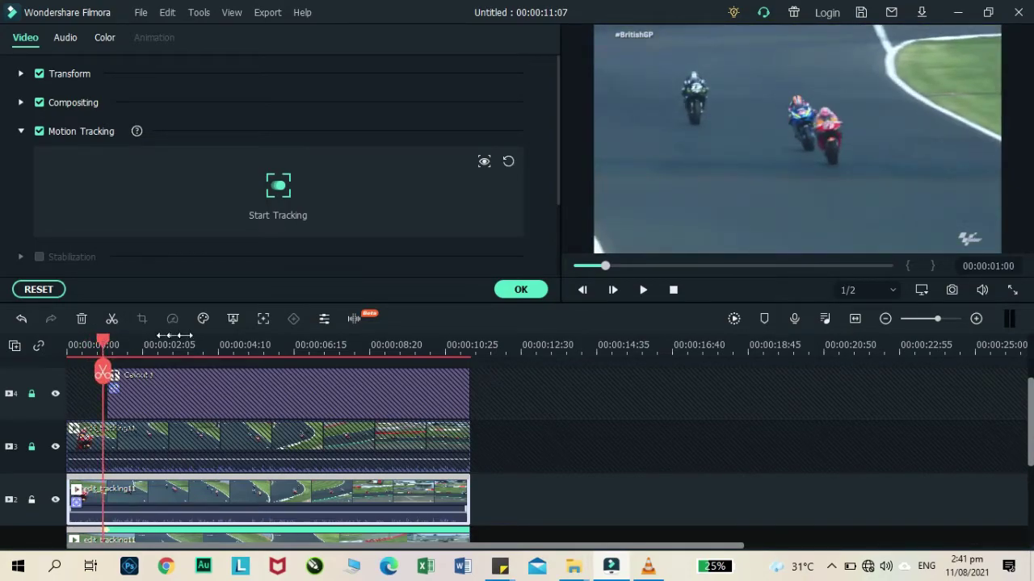
Shrink the tracking box, place it over the blue motorcycle in the preview, and run the motion tracking on the track 2 clip.
click(798, 119)
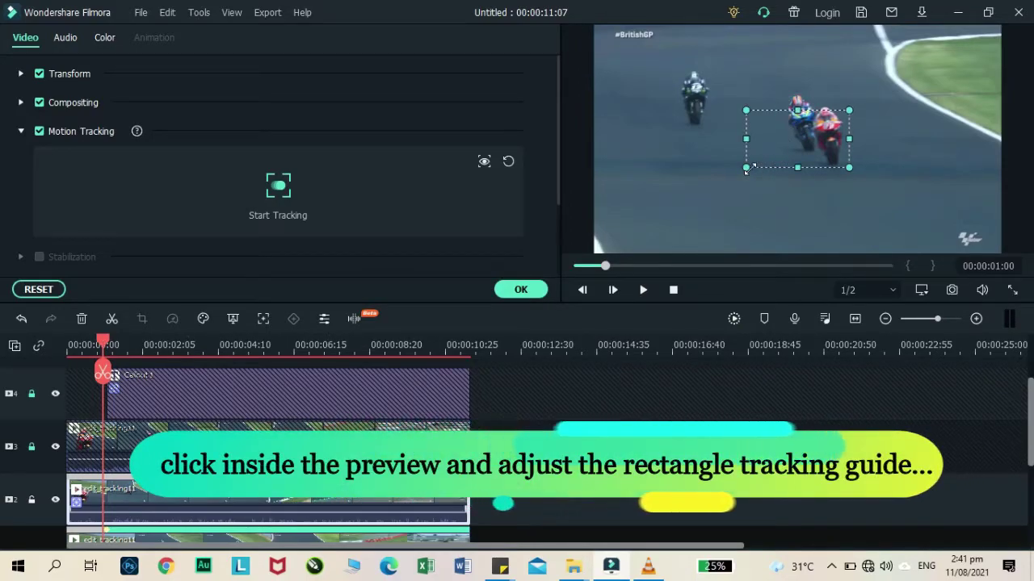
drag(747, 167, 775, 151)
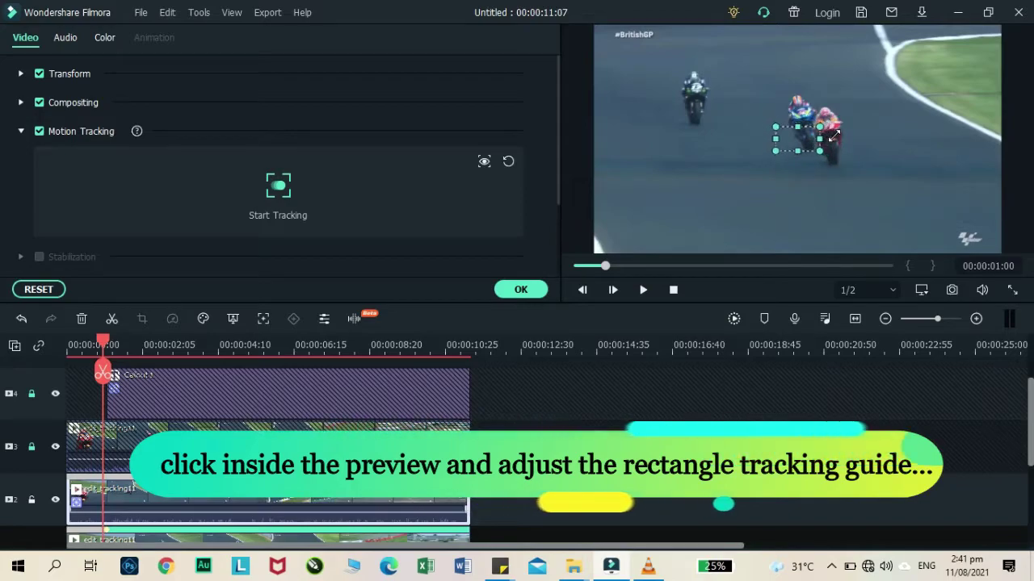
drag(833, 134, 842, 131)
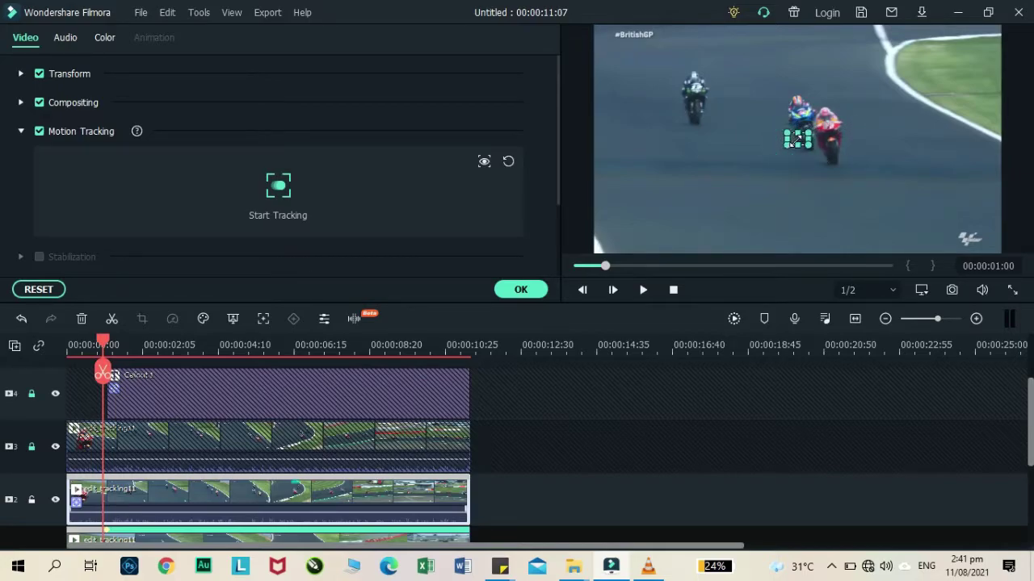
drag(795, 139, 806, 119)
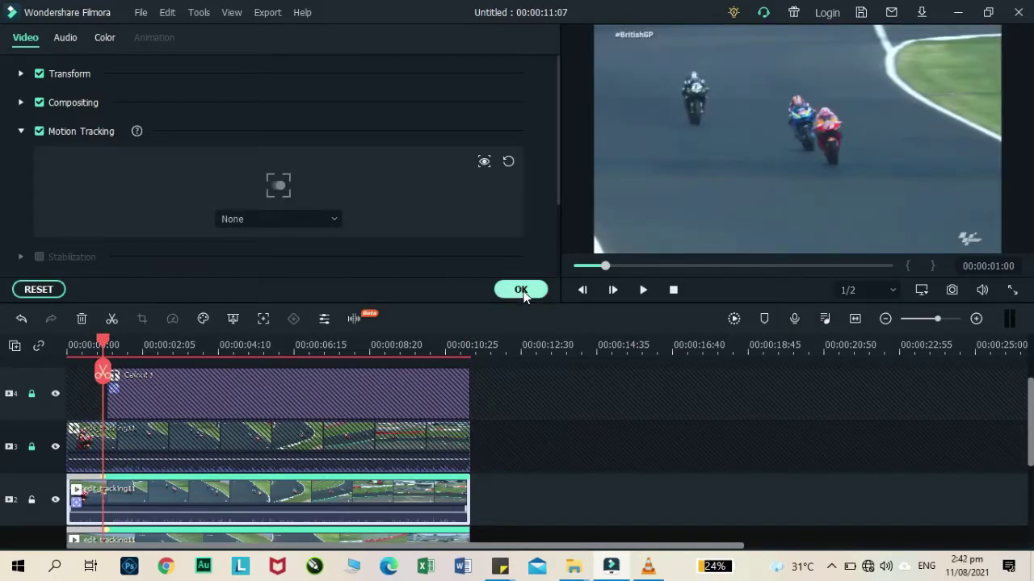
Confirm the tracking, add a Callout 1 title on track 5 at 00:00:01:07, scale it down and open its advanced text editor.
click(520, 291)
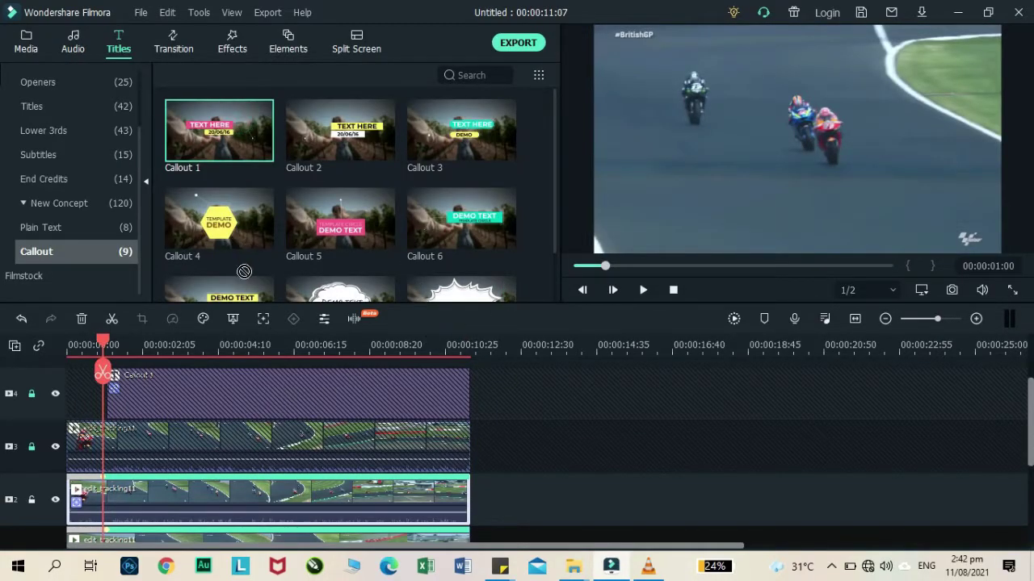
drag(199, 359, 147, 383)
double_click(193, 427)
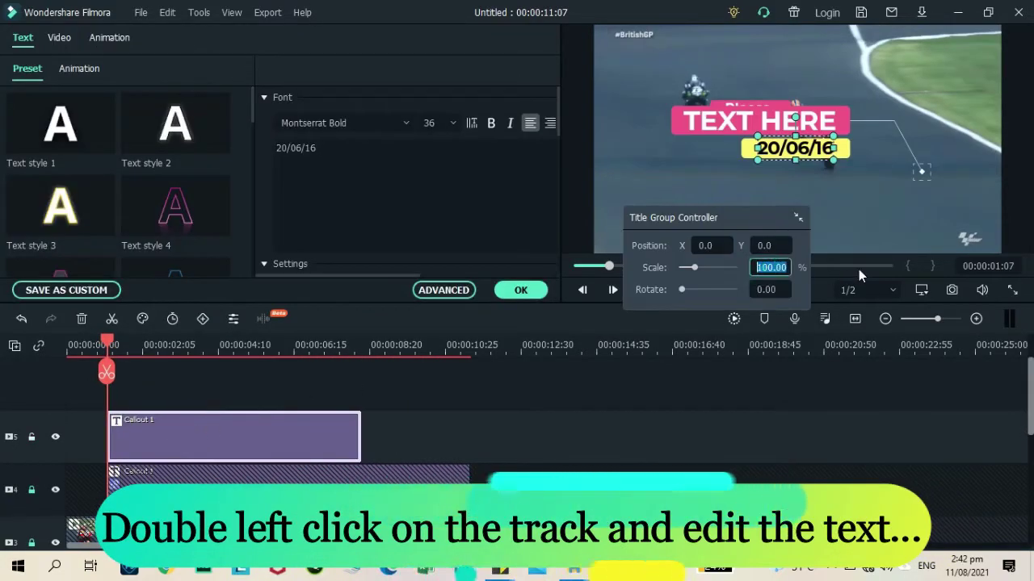
click(443, 290)
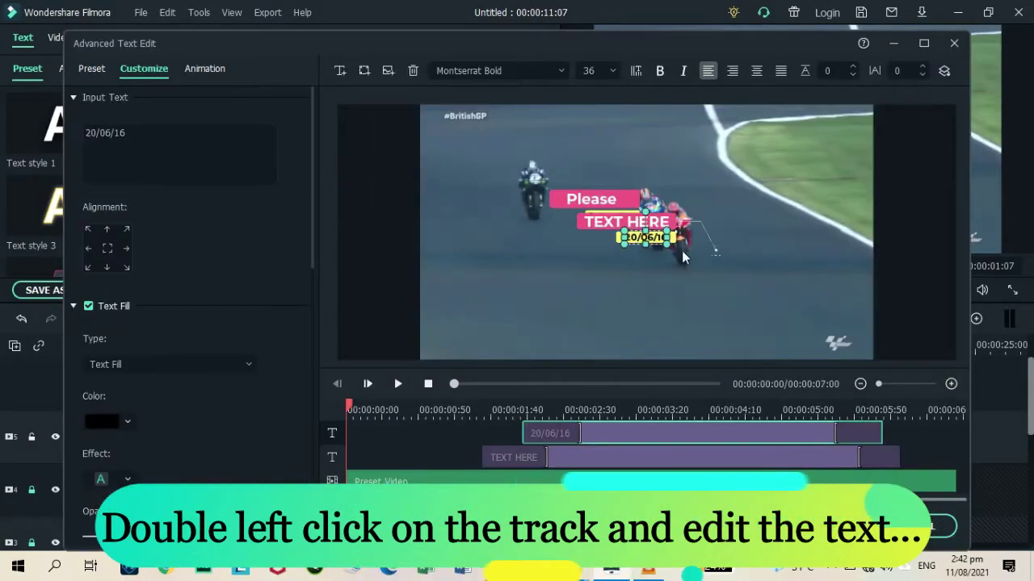
Place the callout's pointer on the blue motorcycle with its labels up beside it, and change the texts to "Thank" and "You".
click(716, 255)
click(635, 232)
drag(635, 232, 575, 198)
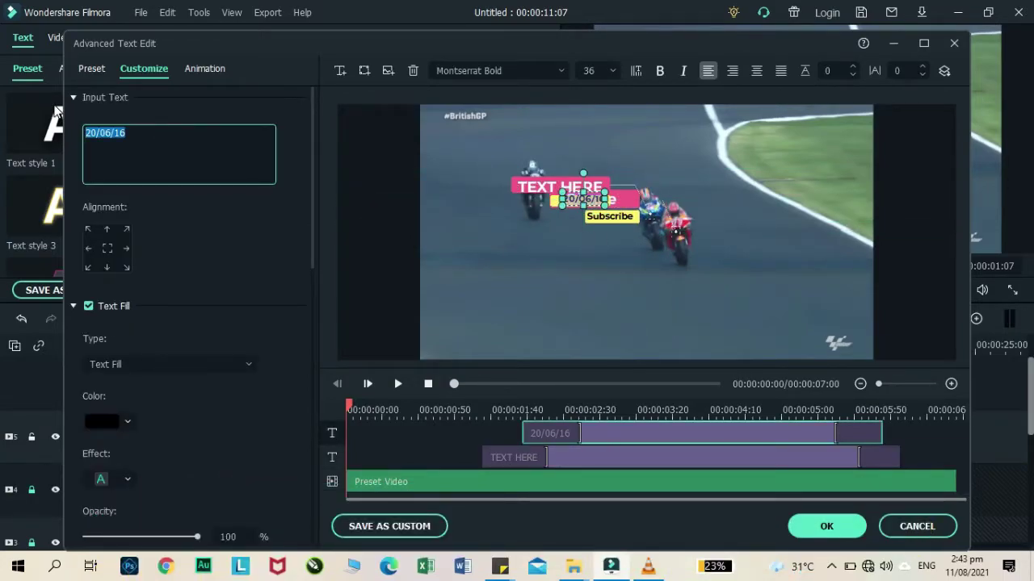
text(You)
click(565, 463)
Align the "Thank" and "You" labels beside the blue motorcycle, apply the text edits and extend the track 5 title to the clips' end.
drag(670, 165, 505, 224)
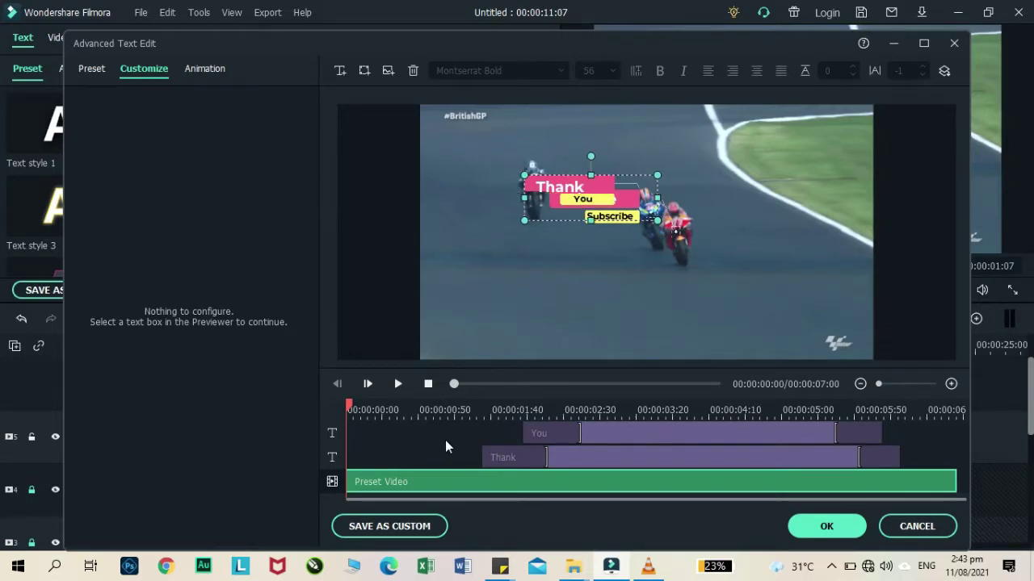
drag(565, 186, 562, 183)
click(597, 194)
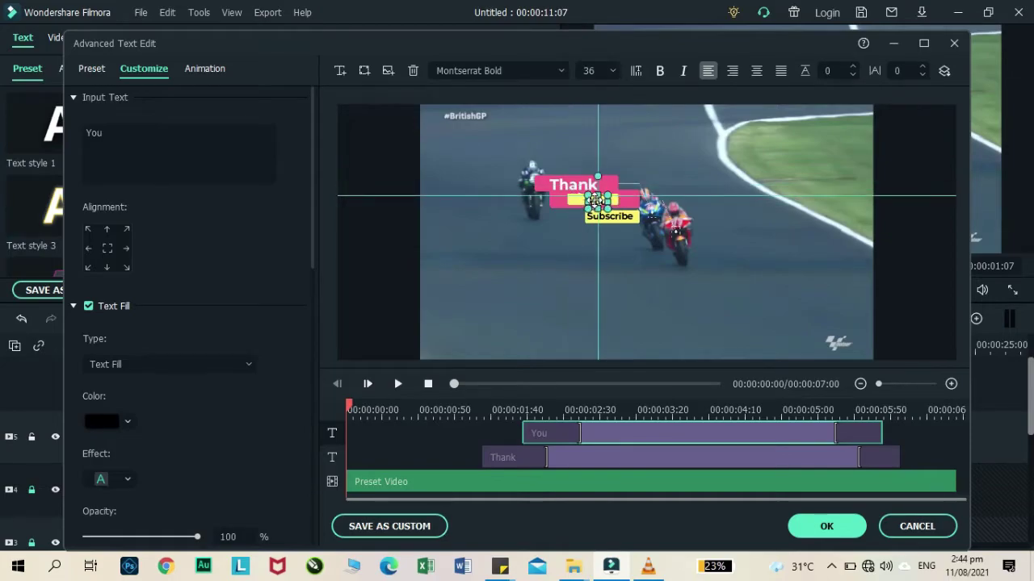
click(613, 242)
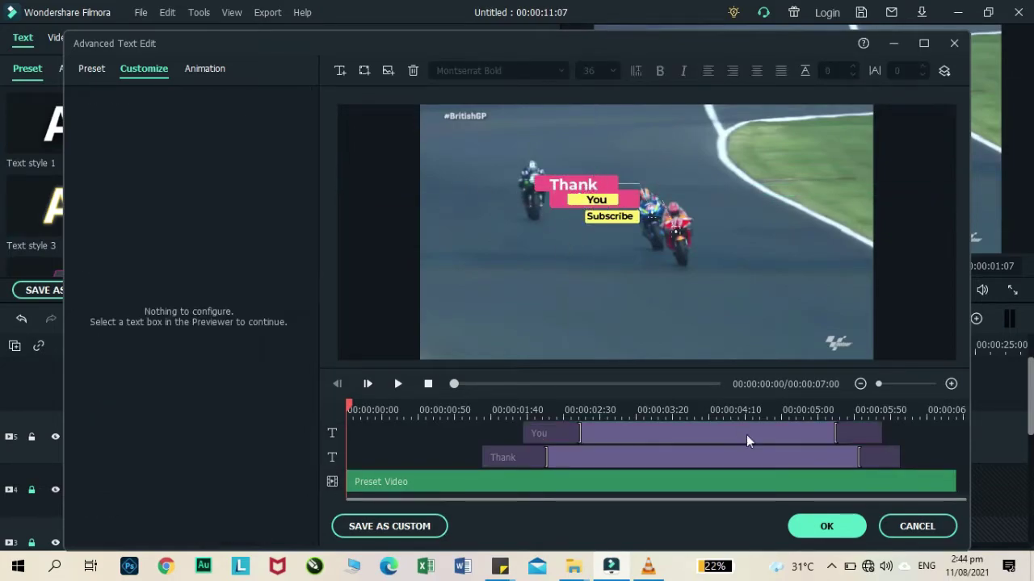
click(826, 527)
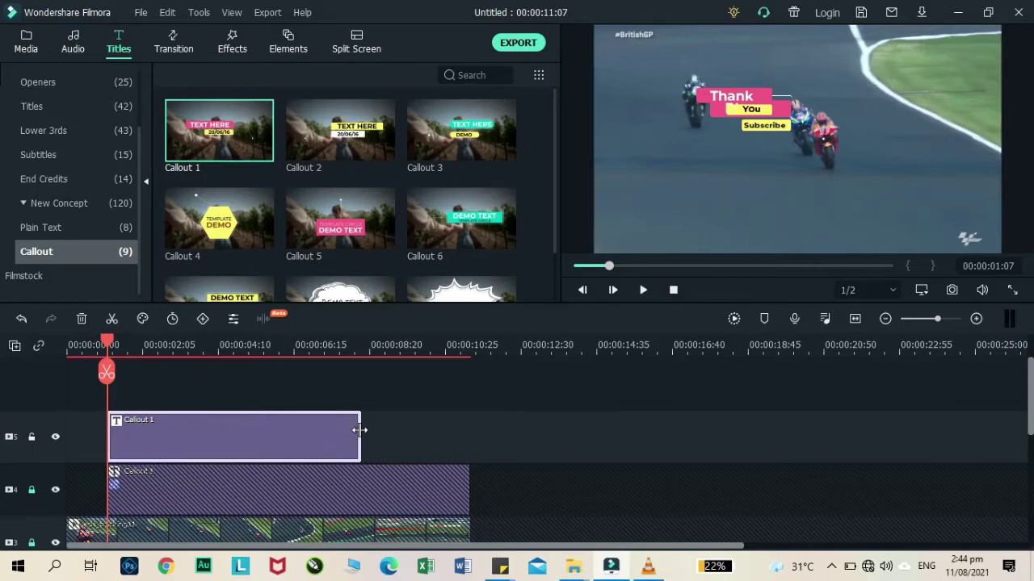
drag(359, 431, 468, 437)
Attach the track 5 Callout 1 title to the motion tracking of the track 2 clip and play the video from the start.
scroll(242, 435, down, 5)
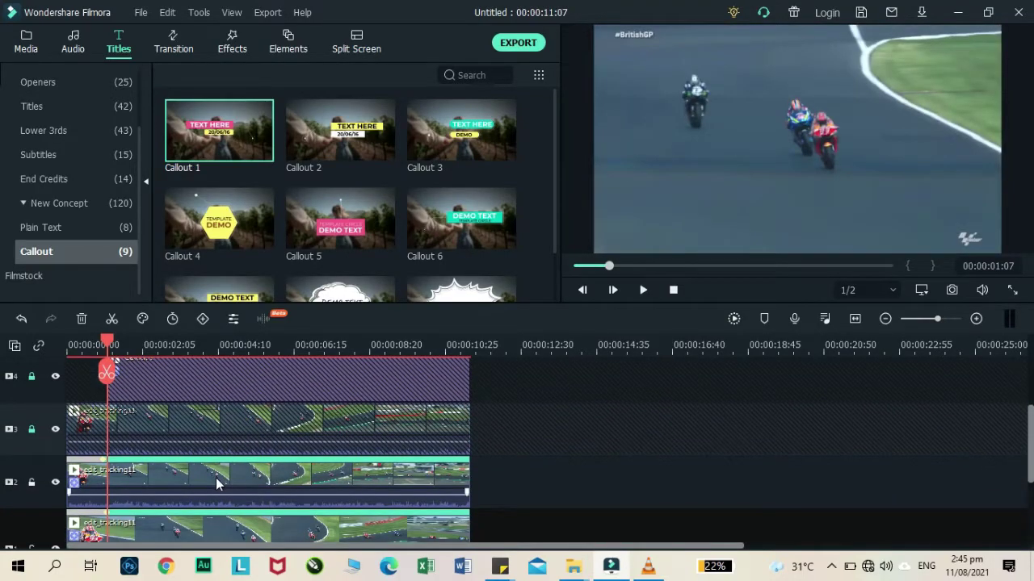
double_click(216, 483)
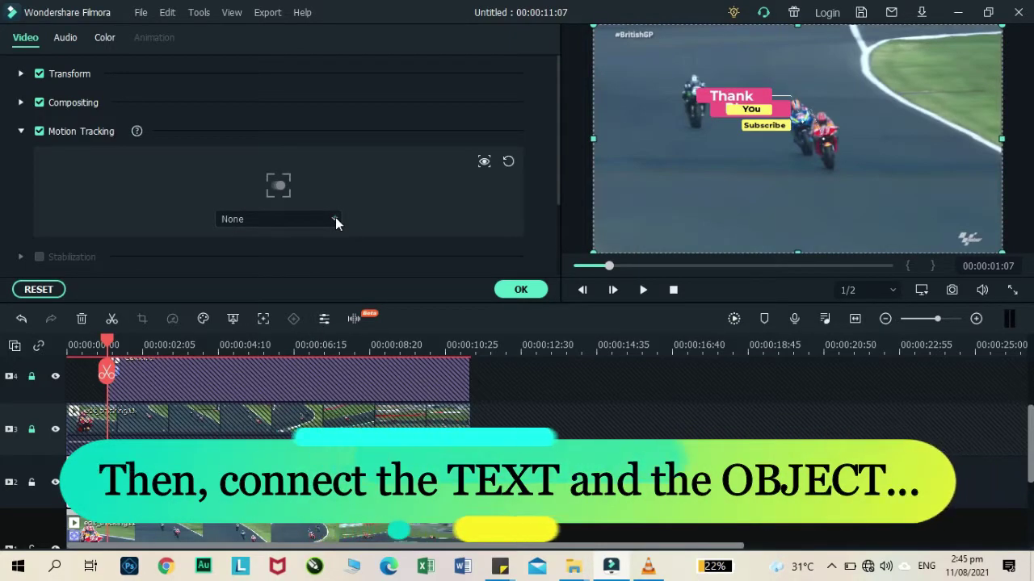
click(335, 217)
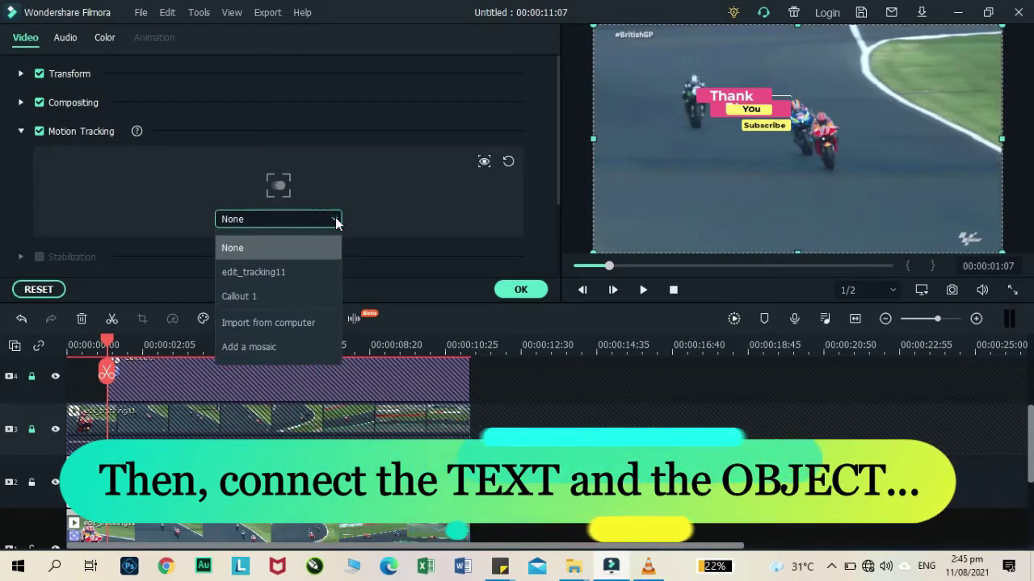
click(253, 297)
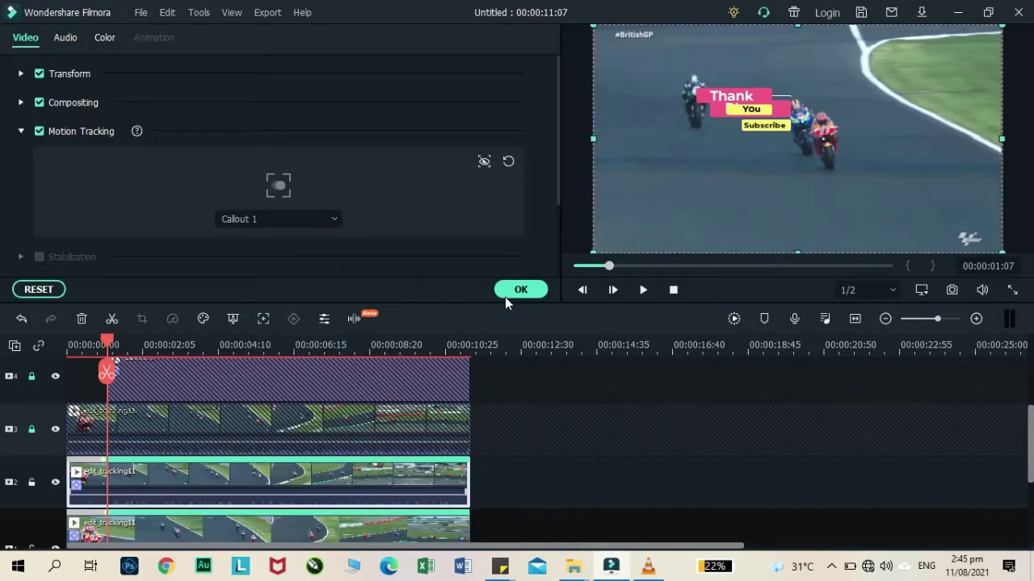
click(517, 294)
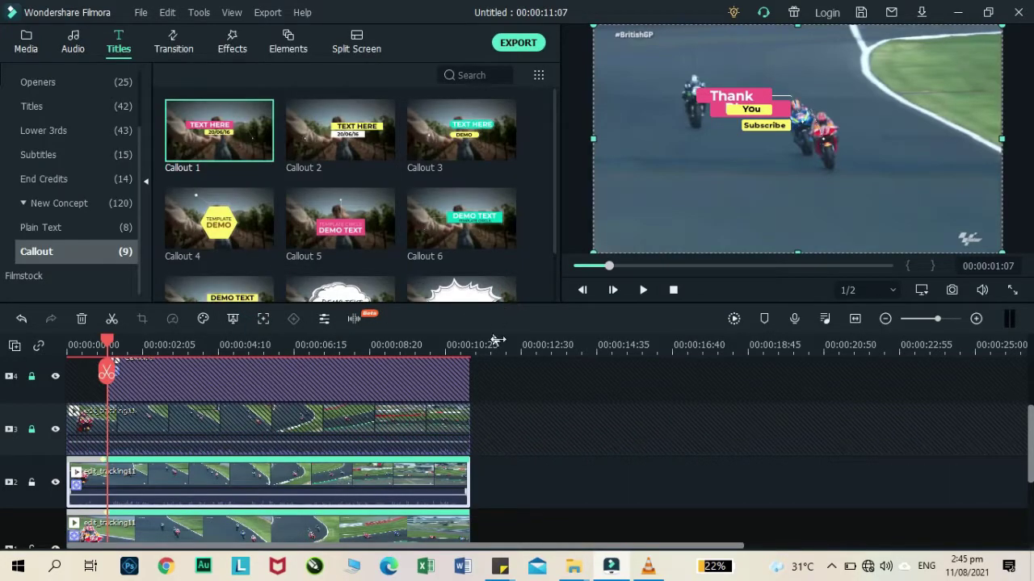
click(677, 293)
click(646, 292)
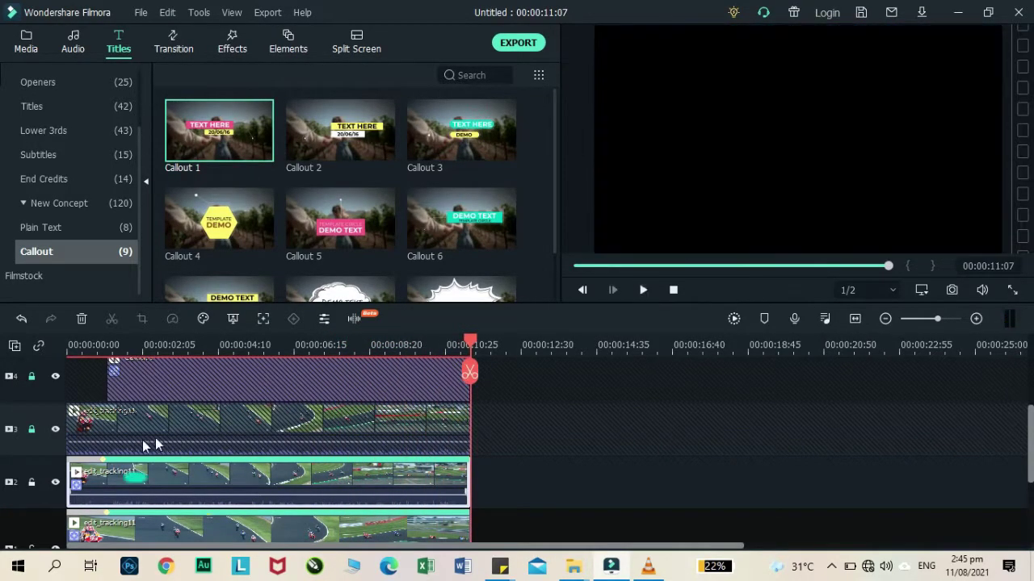
Unlock video track 3 and lock track 5 with the second callout title.
click(32, 430)
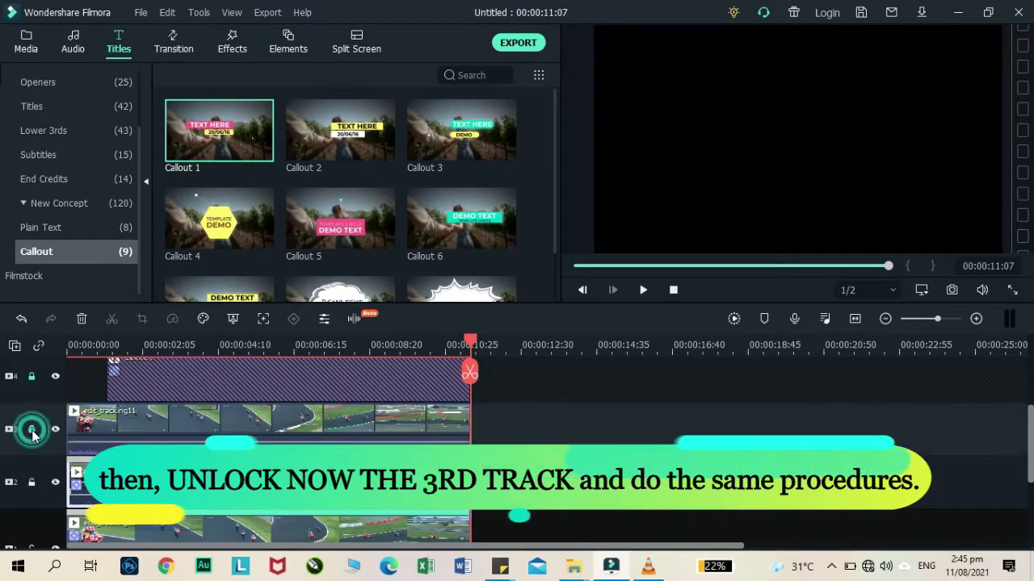
scroll(57, 421, up, 1)
scroll(60, 419, up, 1)
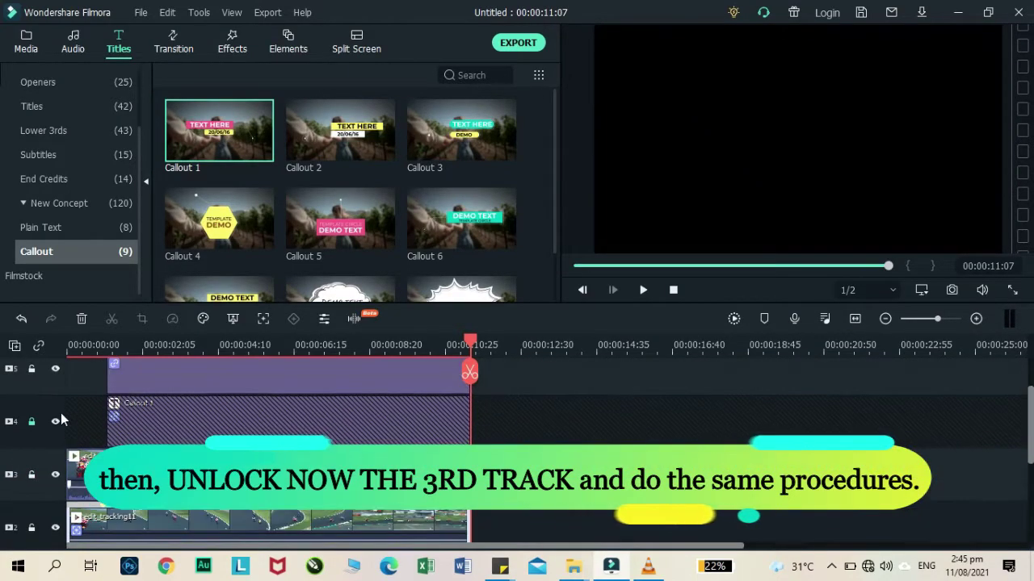
click(32, 369)
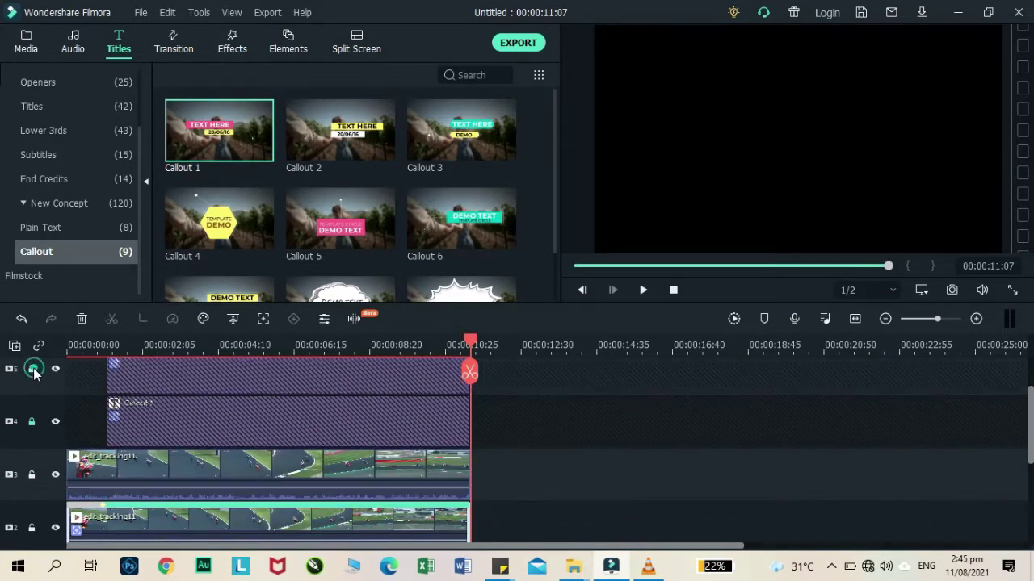
Enable Motion Tracking on the track 3 clip, box the dark motorcycle at 00:00:00:51, and run and confirm the tracking.
double_click(125, 455)
drag(71, 343, 97, 343)
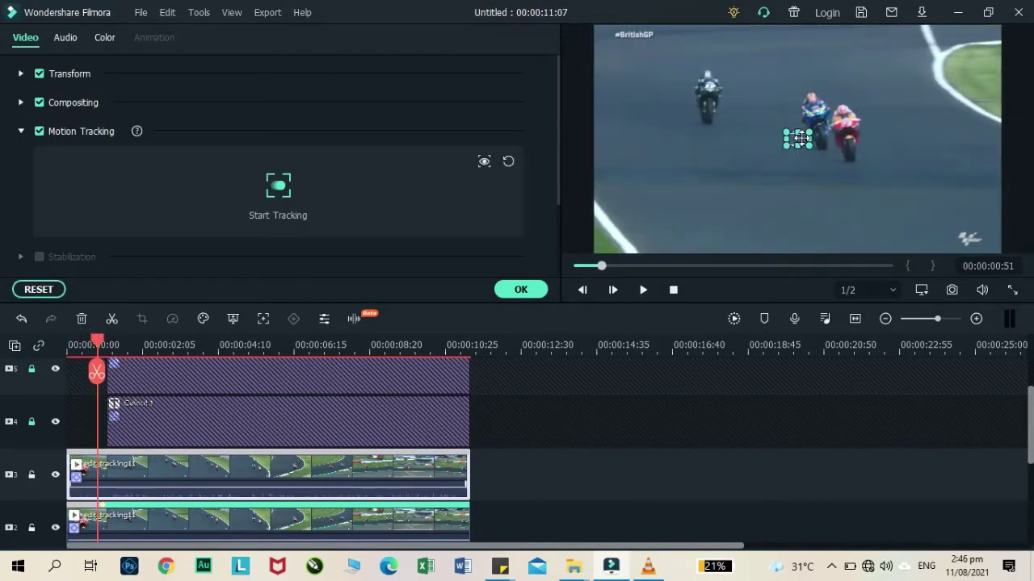
click(279, 186)
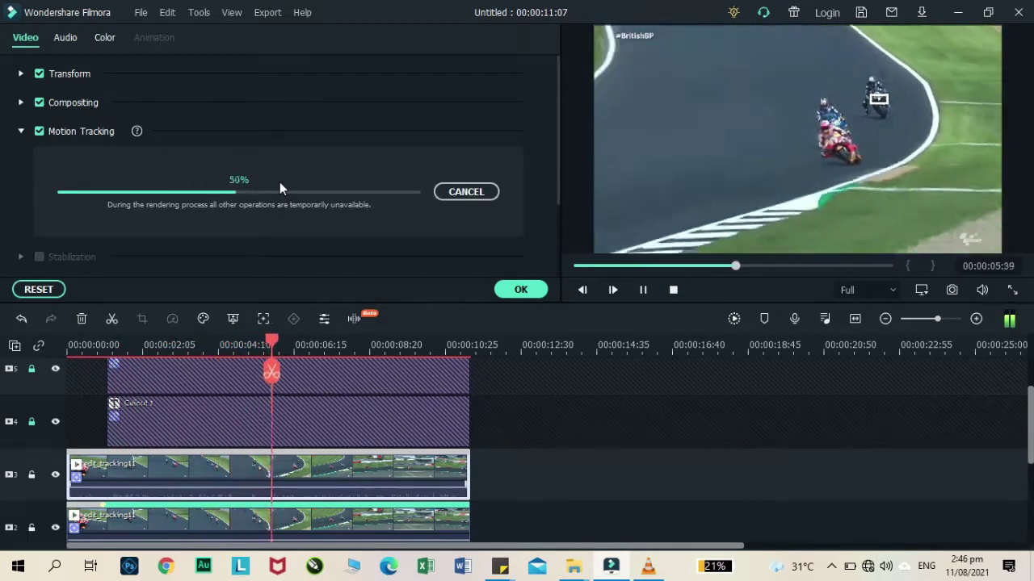
click(520, 289)
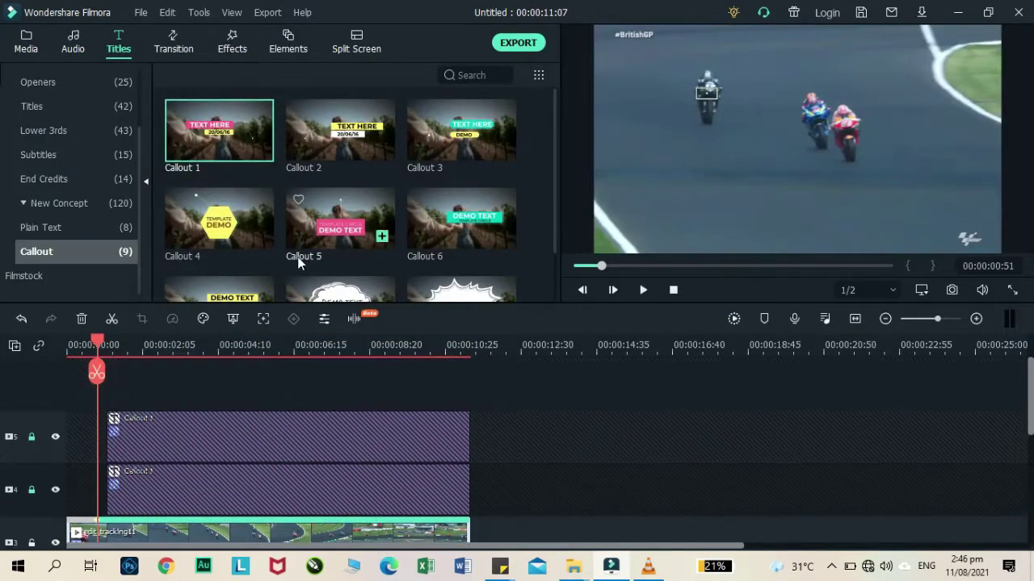
Add a Callout 2 title on track 6 at 00:00:01:07 and set its scale to 50%.
drag(323, 153, 171, 441)
double_click(172, 446)
text(50)
key(Return)
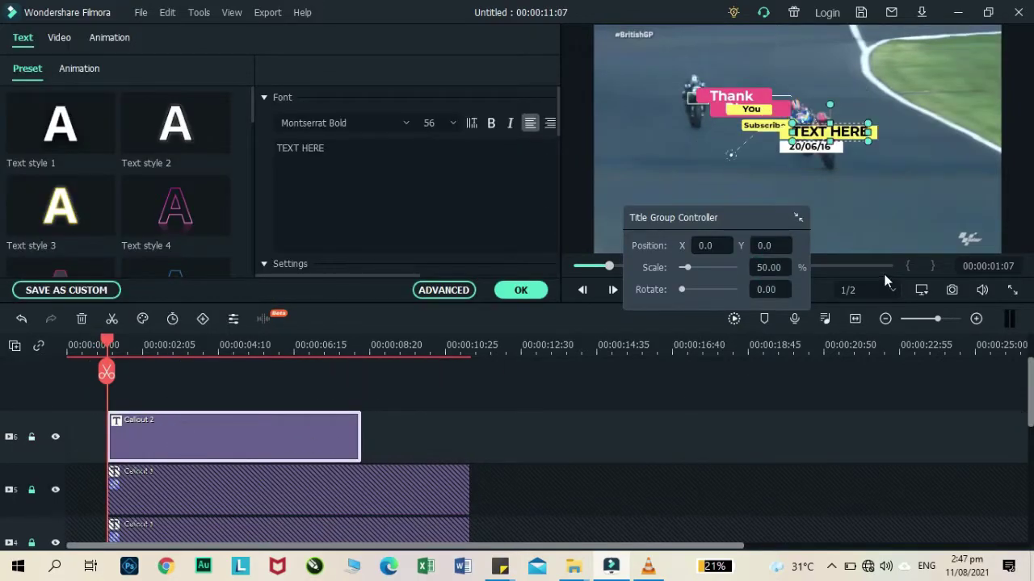
Open the Callout 2 title's advanced text editor and place its pointer on the dark motorcycle with the labels above the "Thank You" callout.
click(444, 291)
drag(576, 251, 536, 182)
drag(636, 218, 629, 194)
Change the Callout 2 texts to "Very" and "Much", line the labels up above "Thank", and apply the title edits.
click(637, 156)
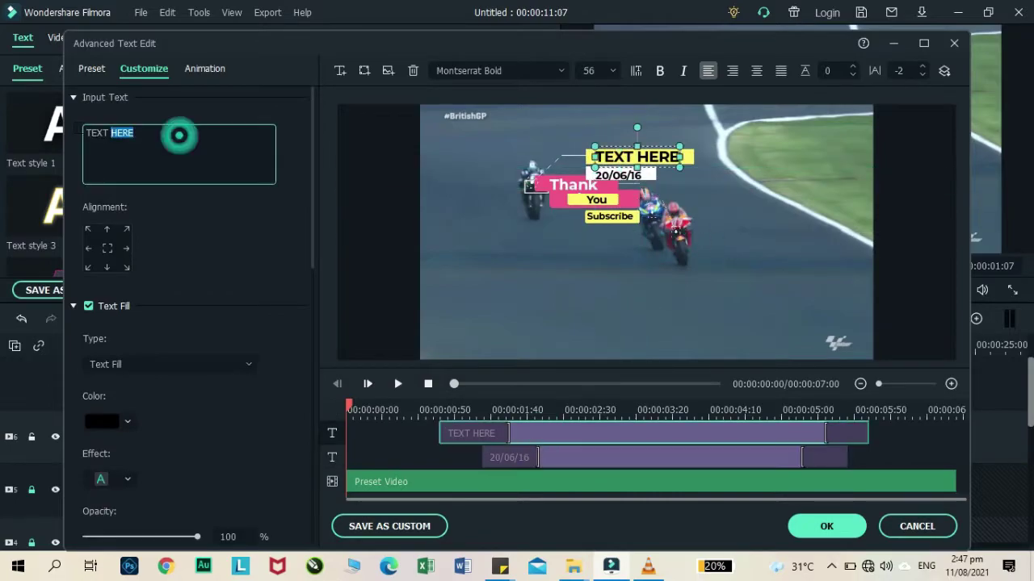
click(580, 462)
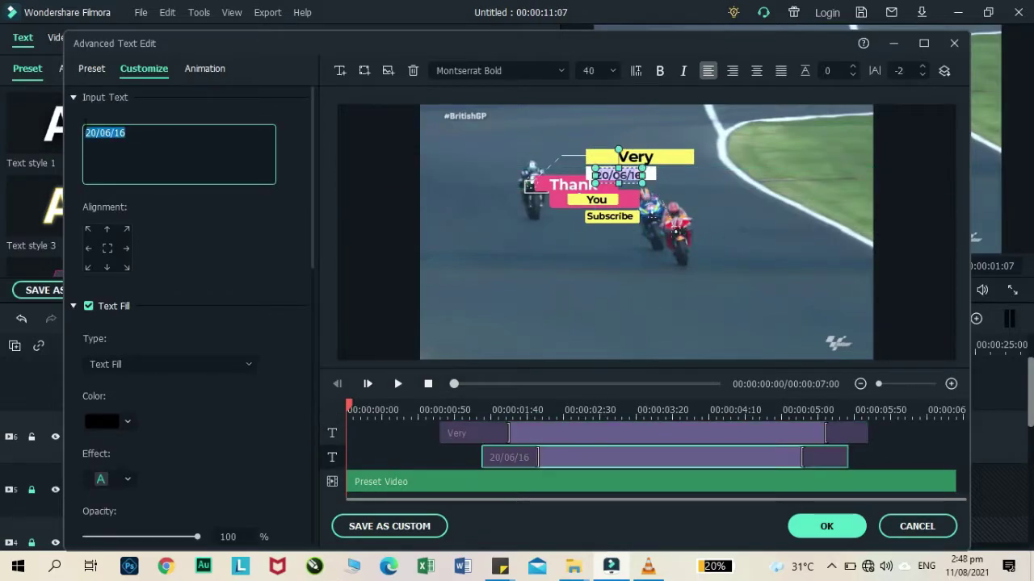
click(669, 167)
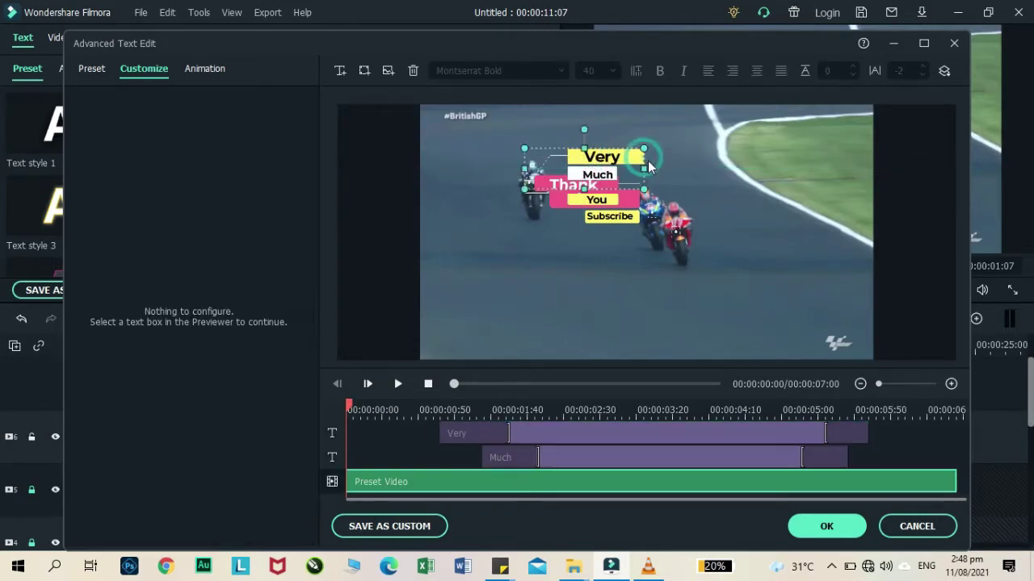
click(831, 526)
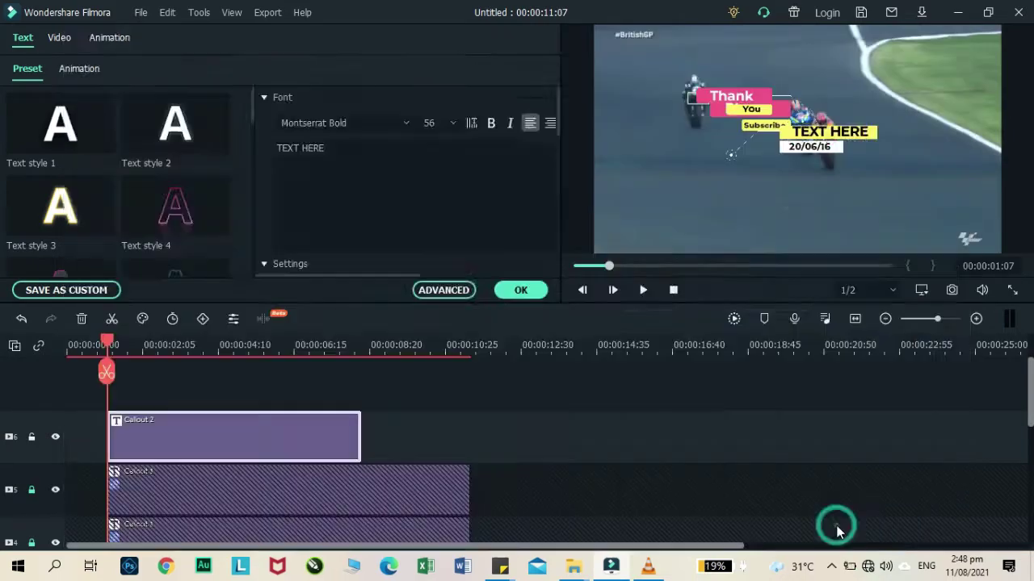
click(521, 289)
Attach the Callout 2 title to the motion tracking of the track 3 clip and confirm.
scroll(323, 420, down, 3)
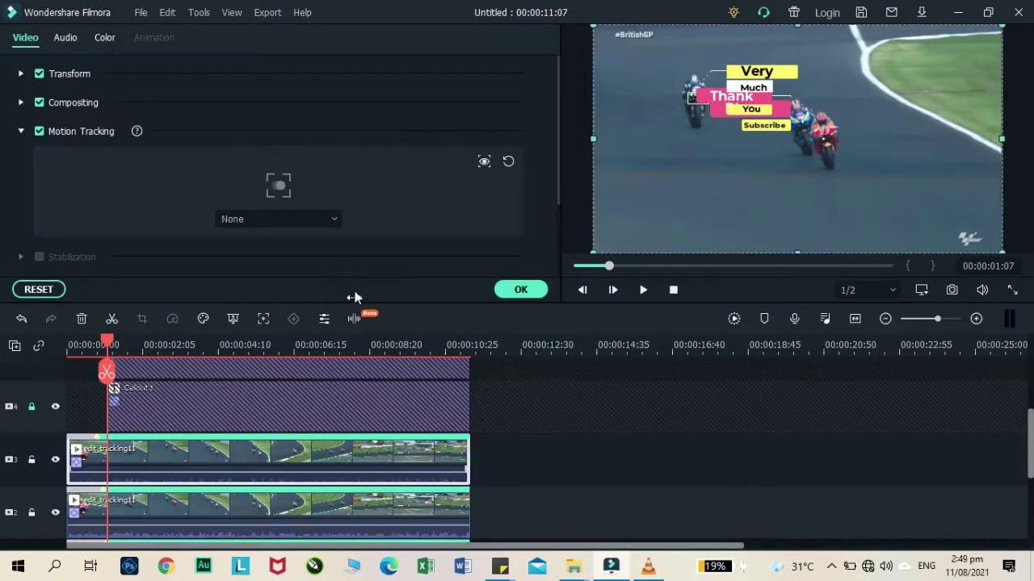
click(244, 275)
click(523, 292)
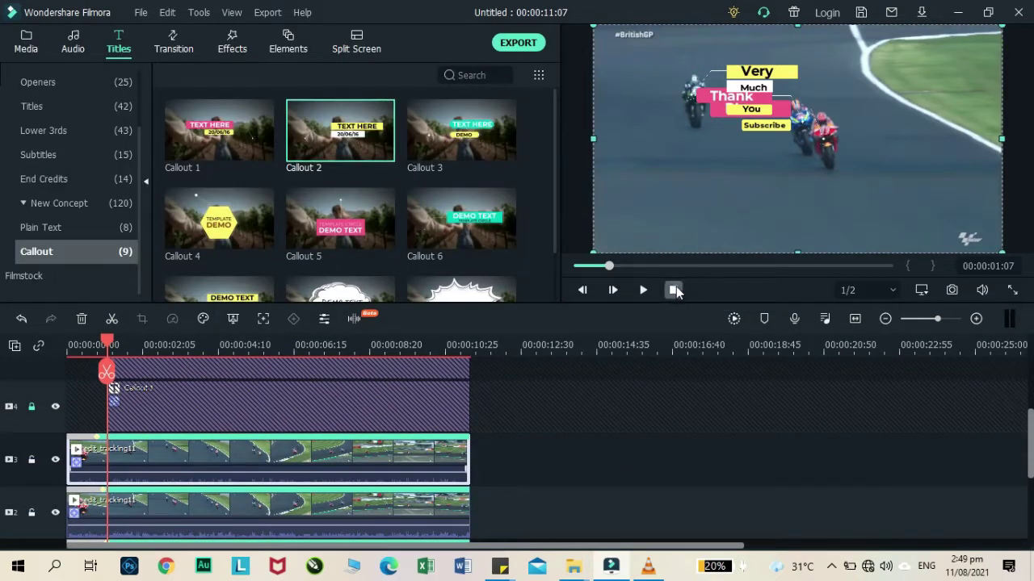